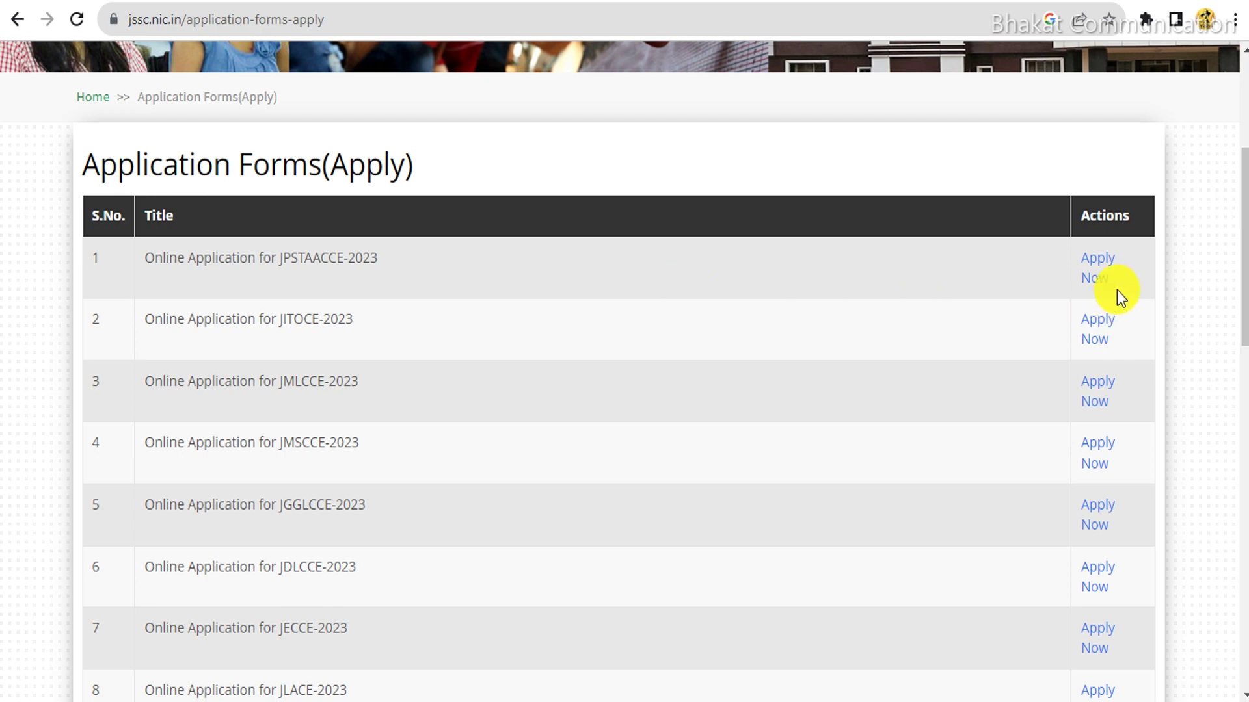
Open the JPSTAACCE-2023 online application, accepting the external redirect, and log in with the registration number and password
{"action": "left_click", "coordinate": [1103, 264]}
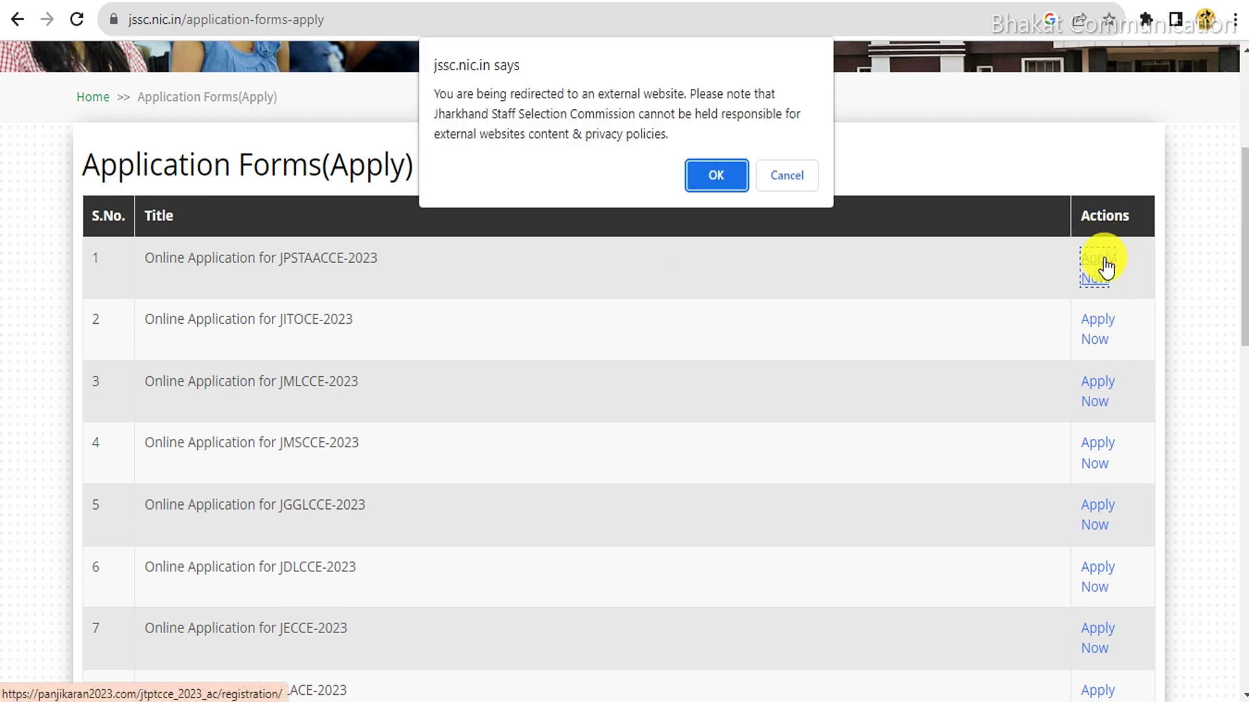
{"action": "left_click", "coordinate": [710, 174]}
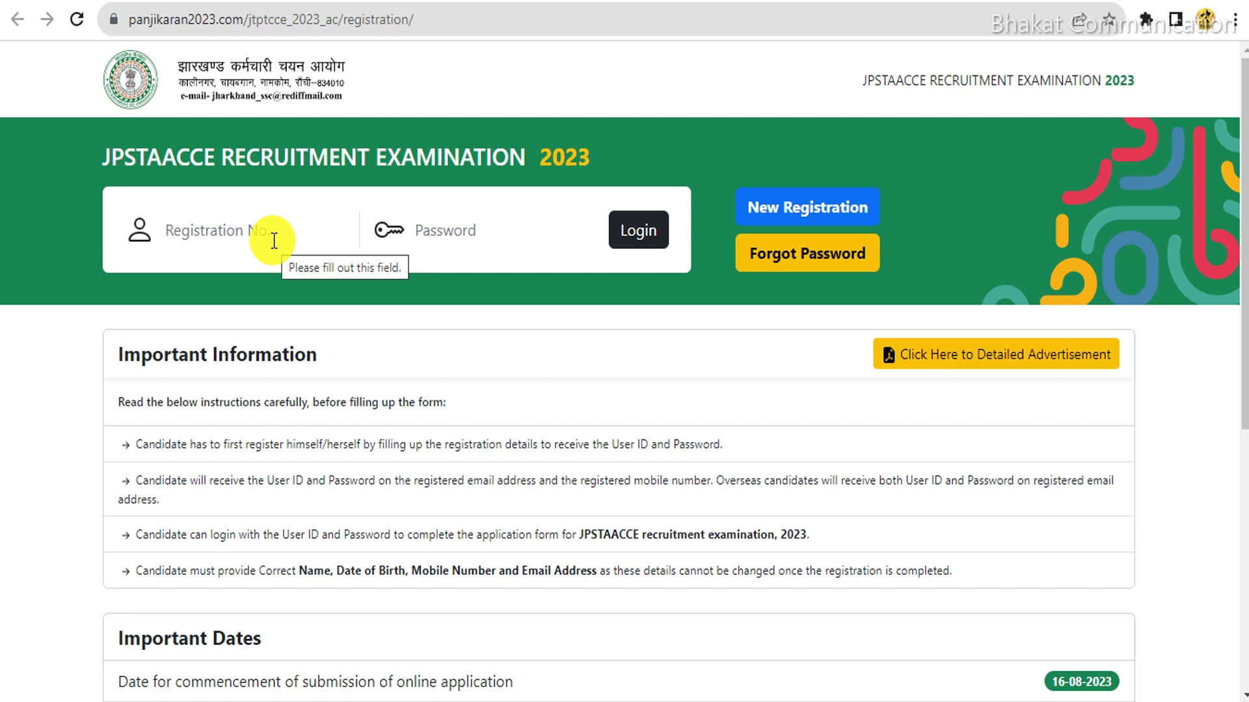
{"action": "left_click", "coordinate": [159, 231]}
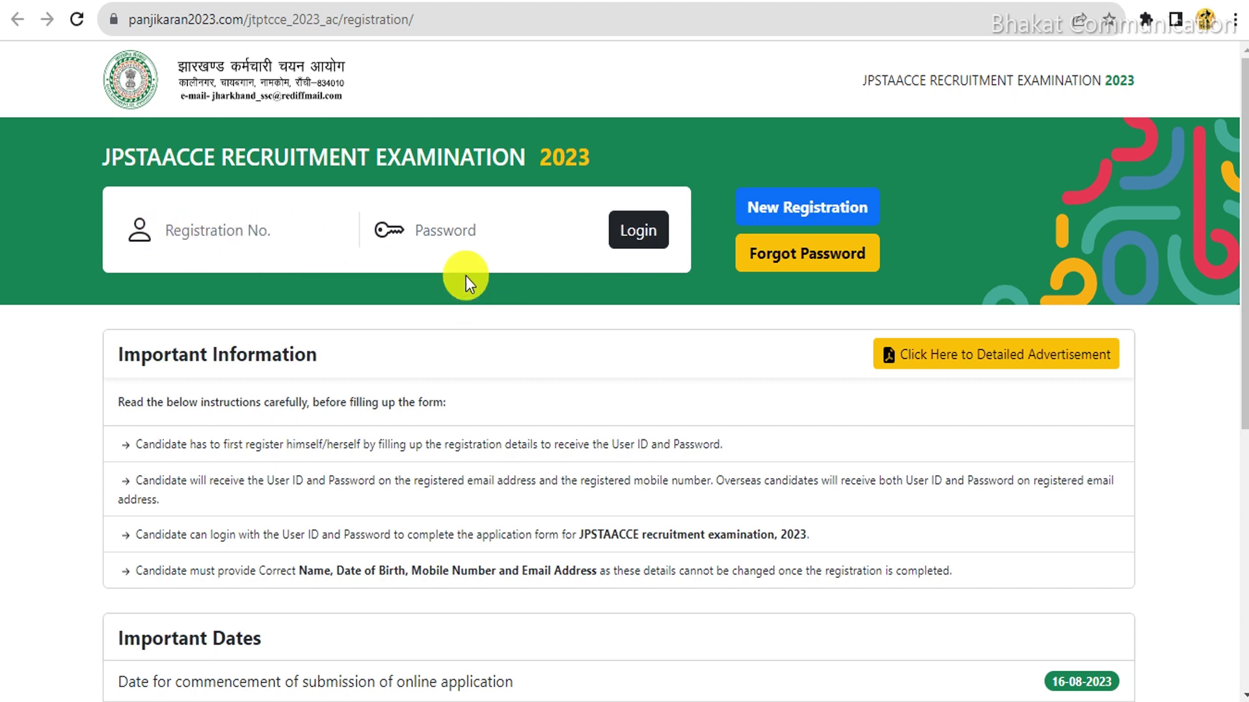
{"action": "left_click", "coordinate": [471, 234]}
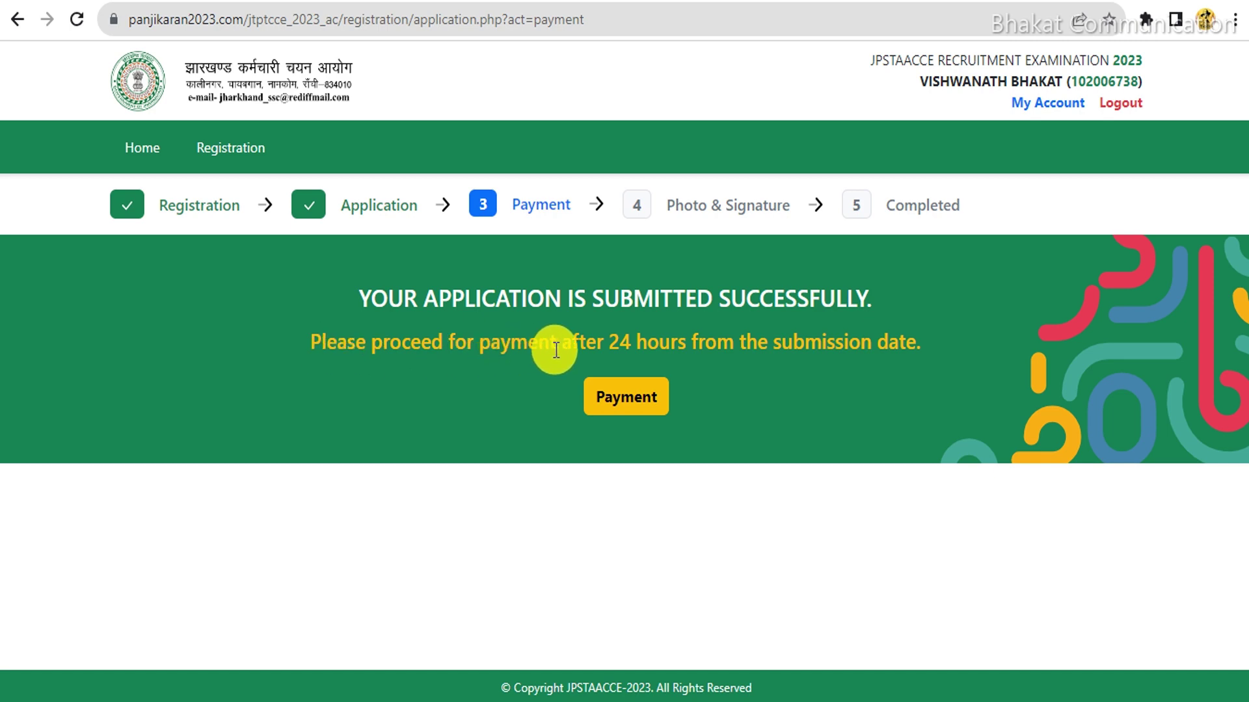
Proceed from the submitted application to payment on SB Collect and choose the Govt Departments category
{"action": "double_click", "coordinate": [618, 343]}
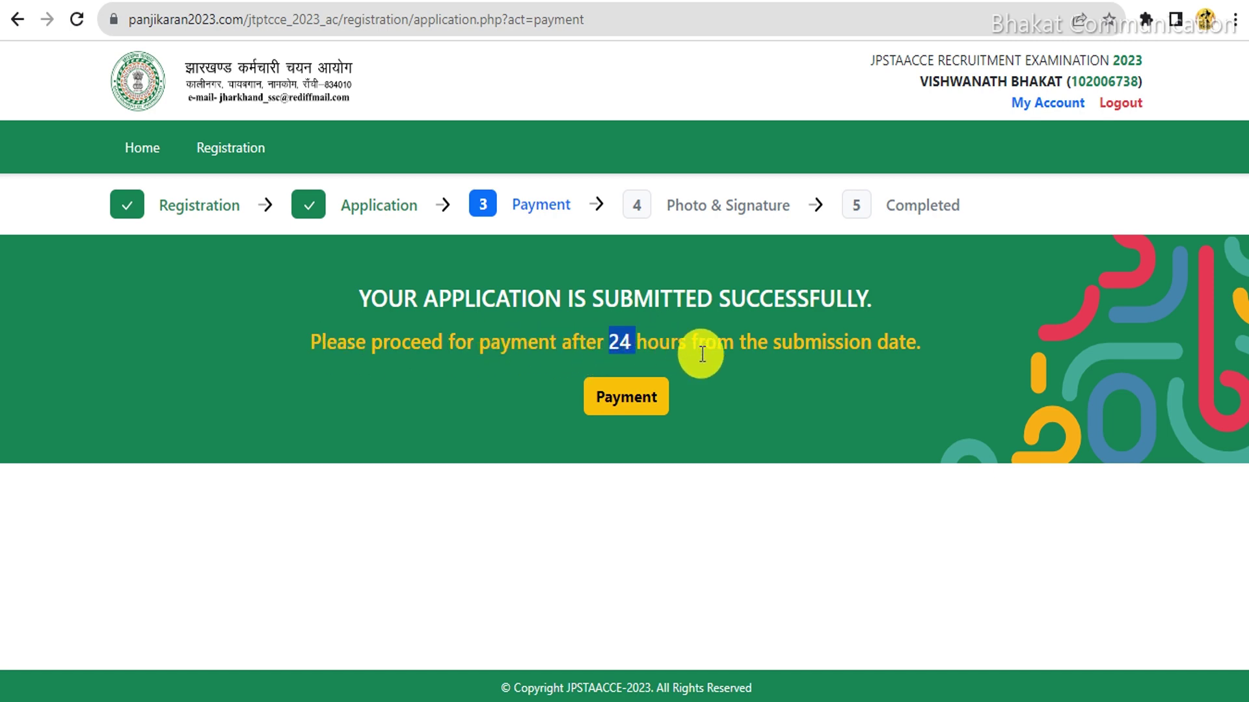
{"action": "left_click", "coordinate": [747, 348]}
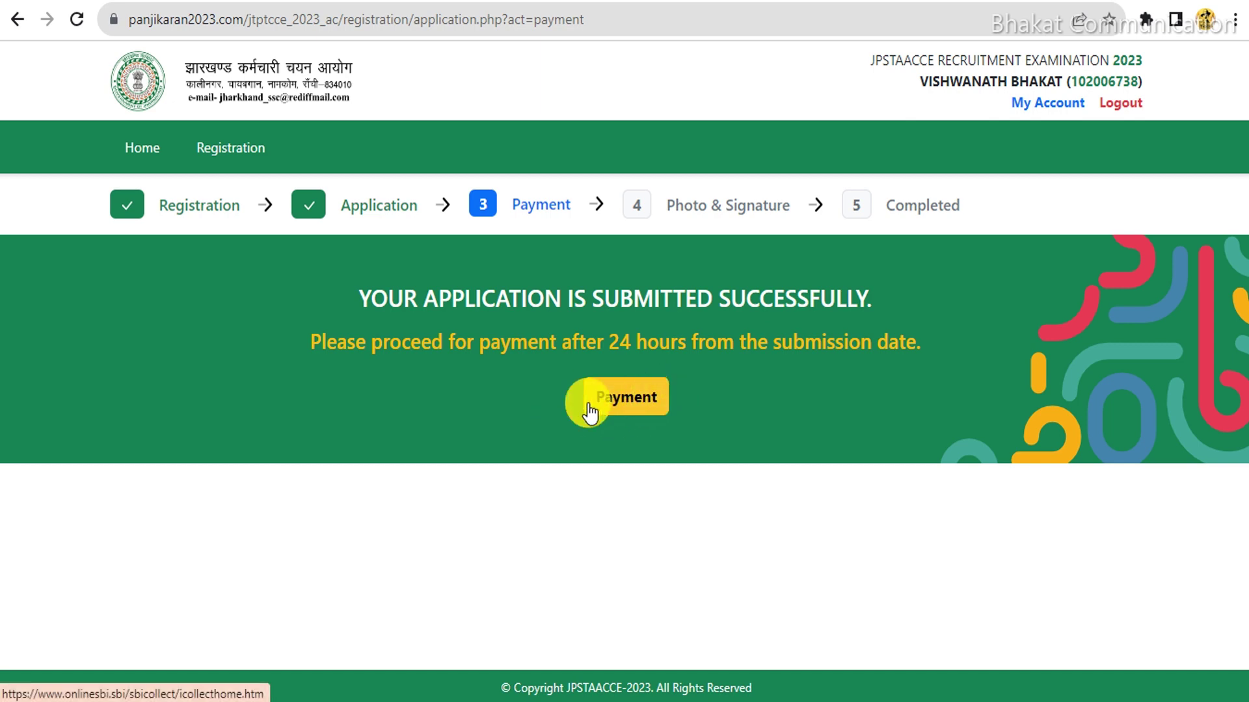
{"action": "left_click", "coordinate": [636, 403]}
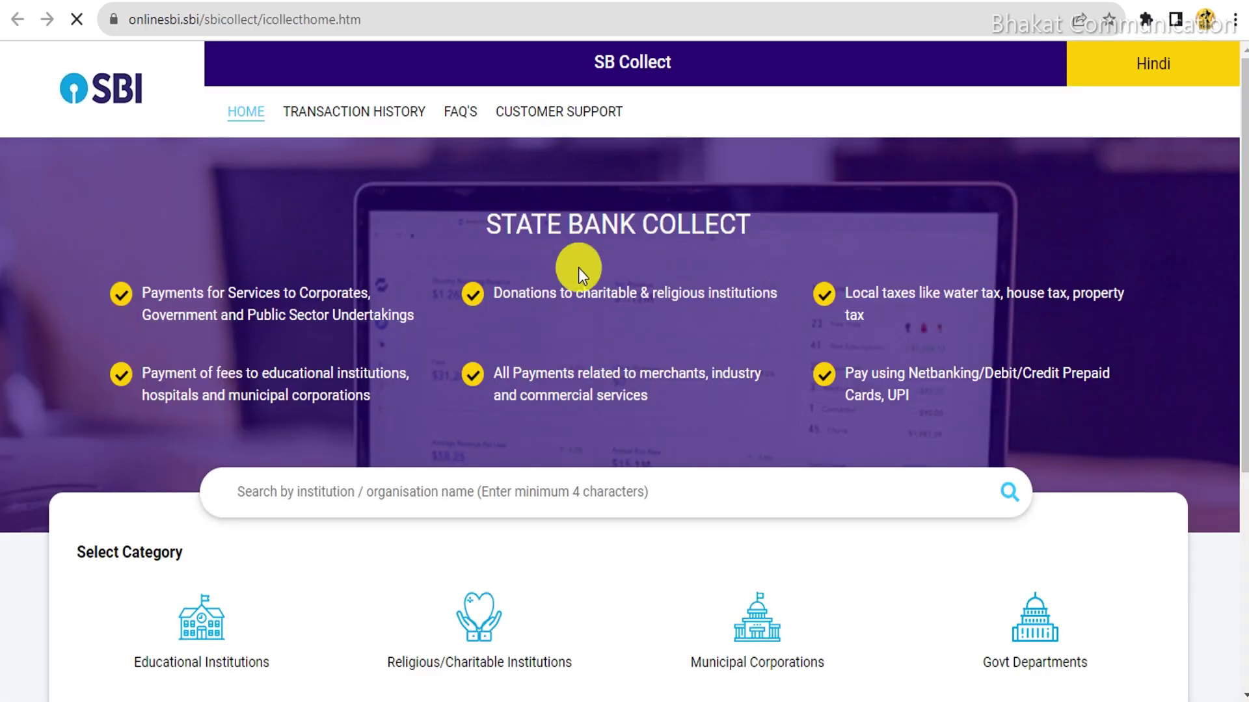
{"action": "scroll", "coordinate": [577, 363], "scroll_direction": "down", "scroll_amount": 1}
{"action": "scroll", "coordinate": [576, 363], "scroll_direction": "down", "scroll_amount": 3}
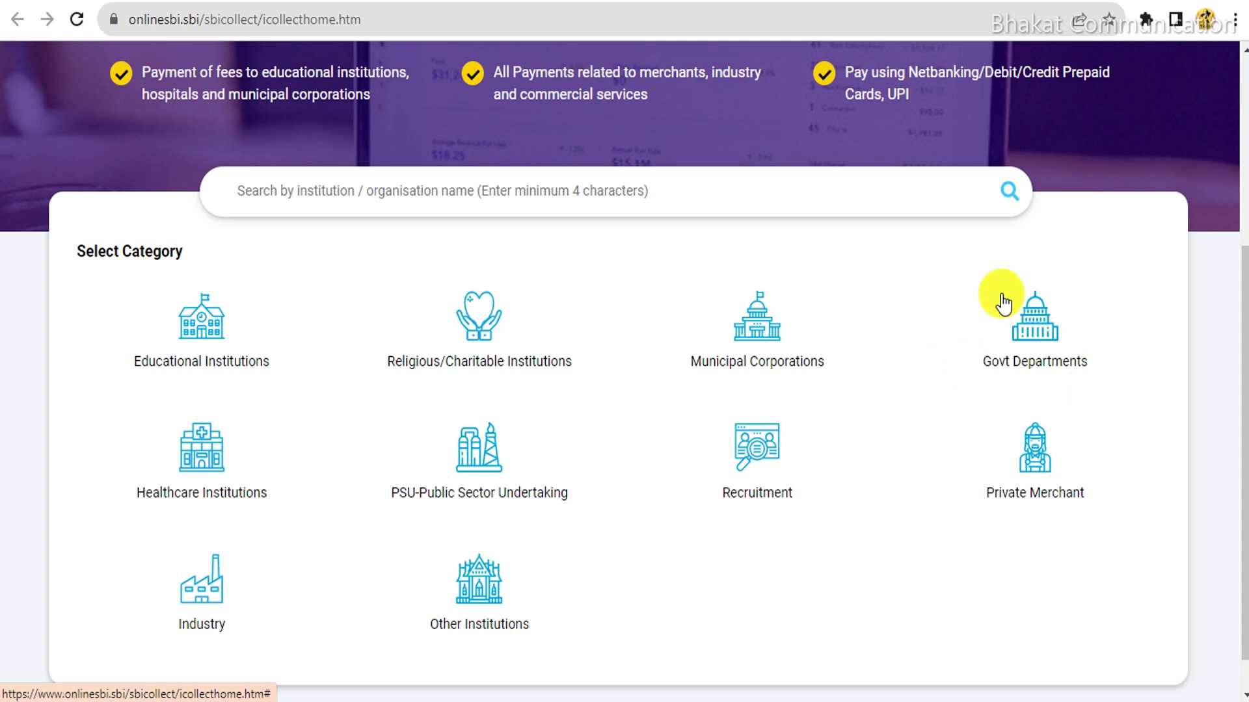
{"action": "left_click", "coordinate": [1039, 329]}
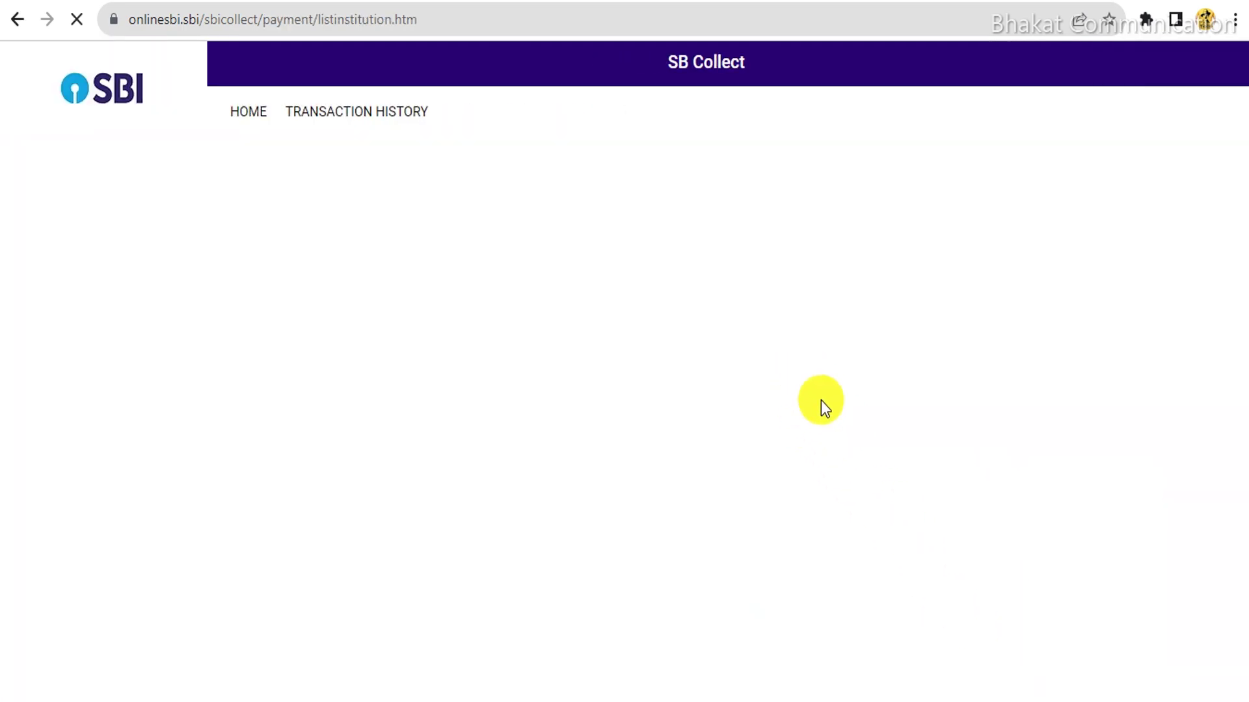
Filter the list of government departments by the state Jharkhand
{"action": "scroll", "coordinate": [669, 309], "scroll_direction": "down", "scroll_amount": 1}
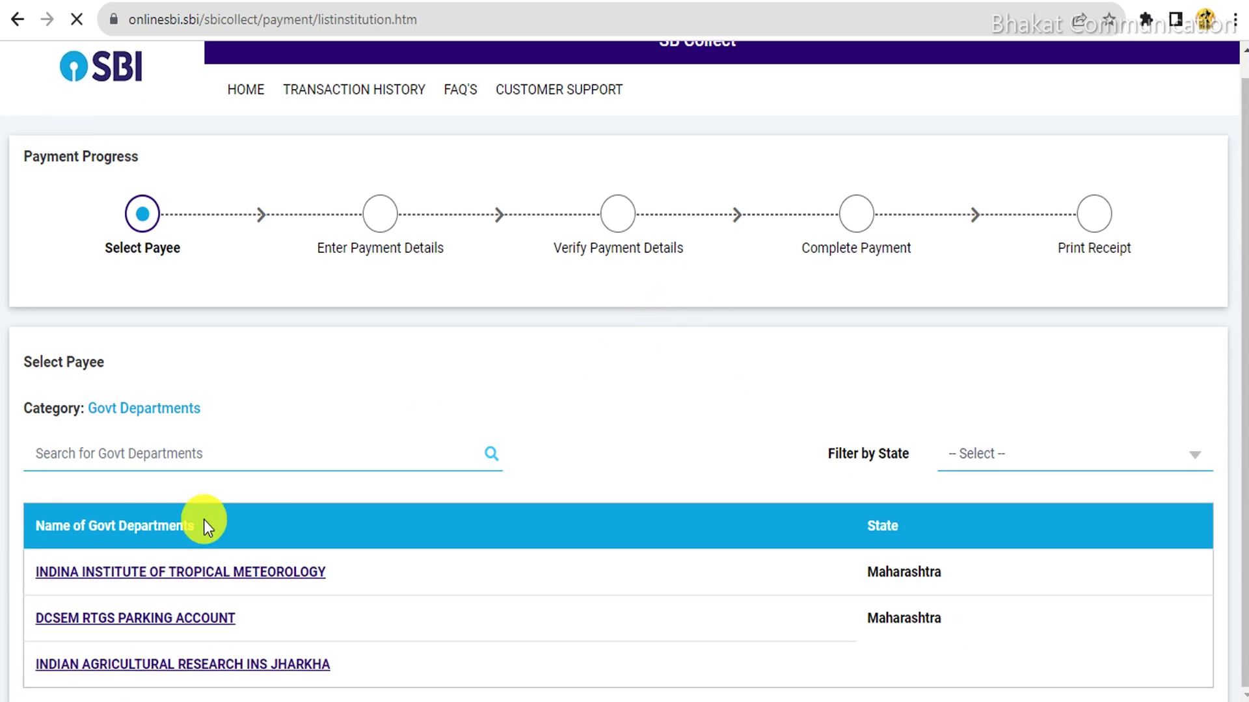
{"action": "scroll", "coordinate": [833, 456], "scroll_direction": "down", "scroll_amount": 2}
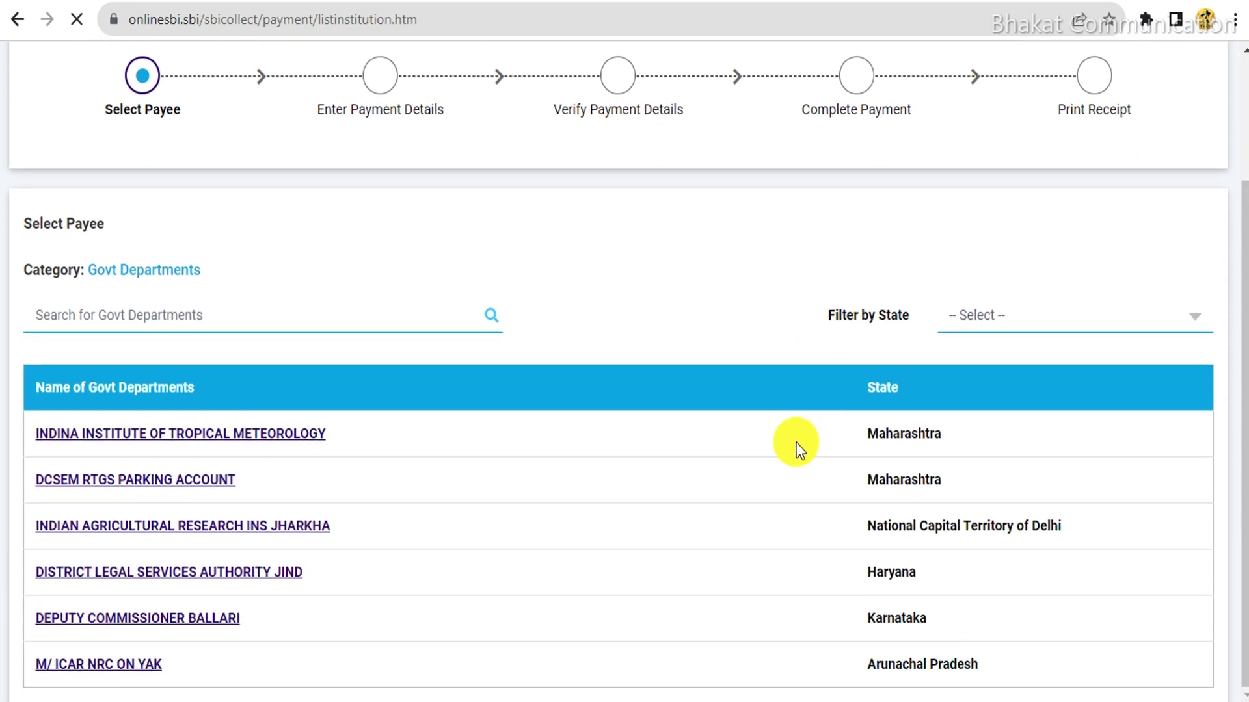
{"action": "scroll", "coordinate": [288, 240], "scroll_direction": "up", "scroll_amount": 2}
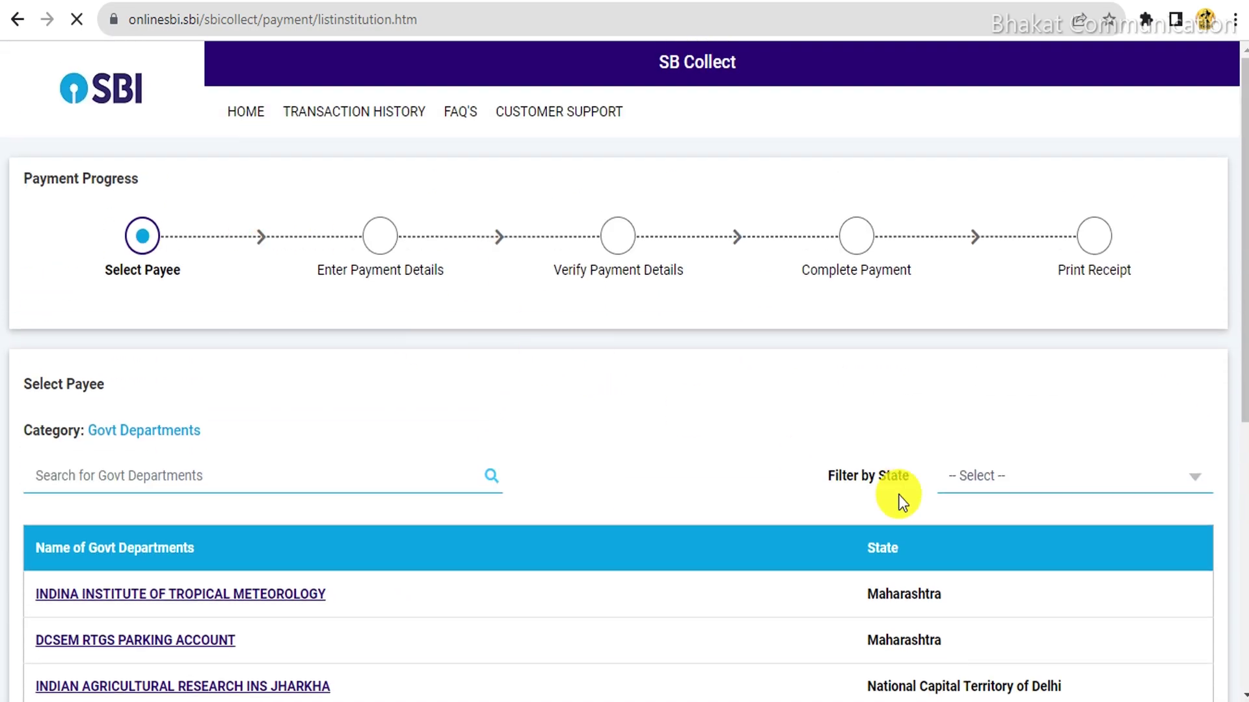
{"action": "scroll", "coordinate": [898, 494], "scroll_direction": "down", "scroll_amount": 10}
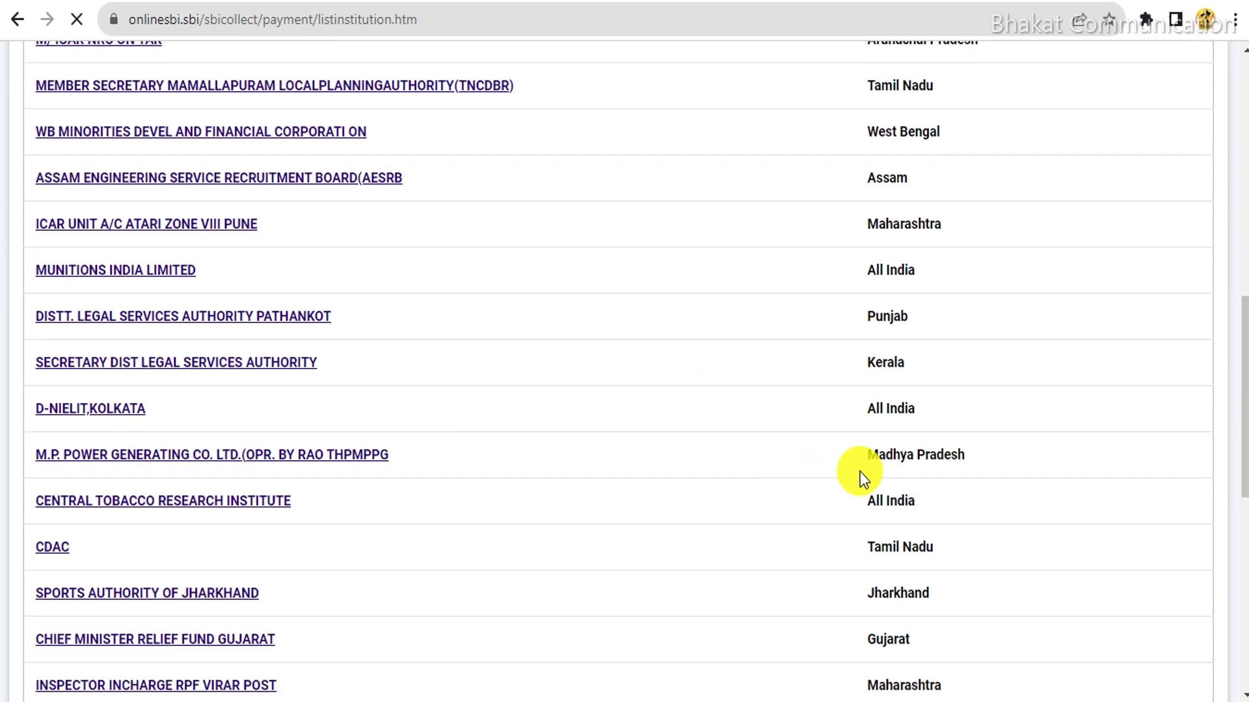
{"action": "scroll", "coordinate": [859, 471], "scroll_direction": "up", "scroll_amount": 10}
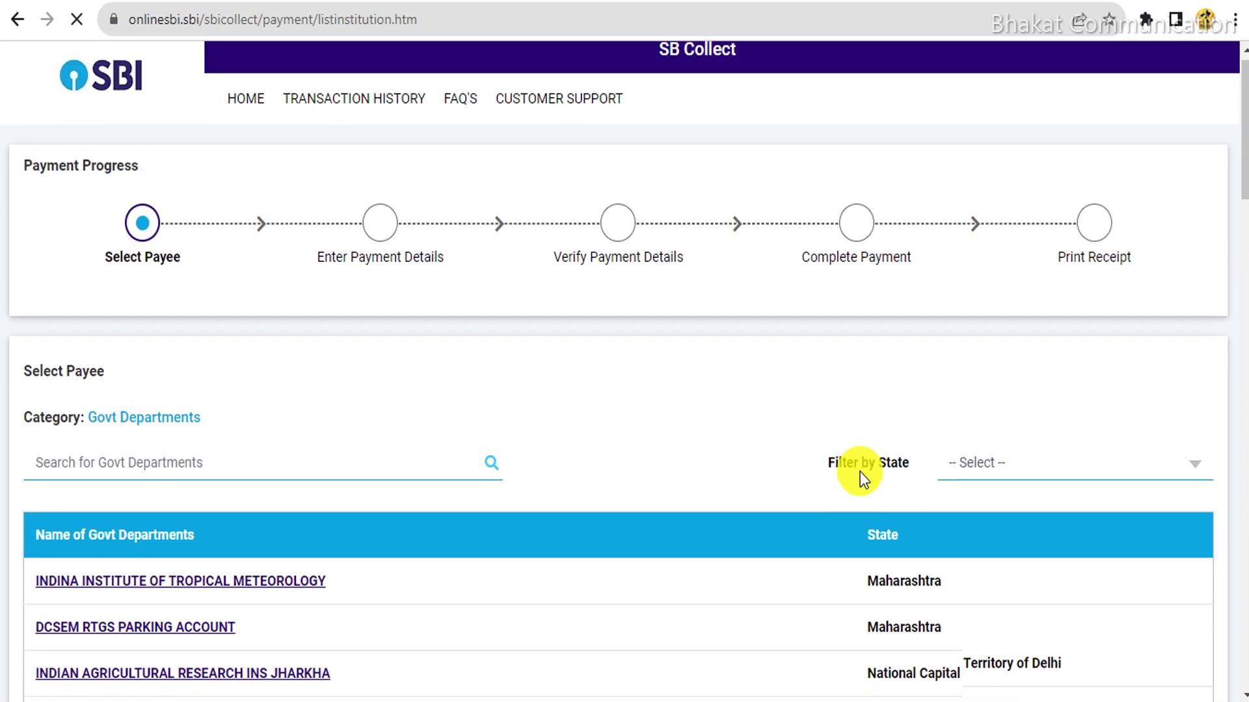
{"action": "scroll", "coordinate": [859, 471], "scroll_direction": "down", "scroll_amount": 3}
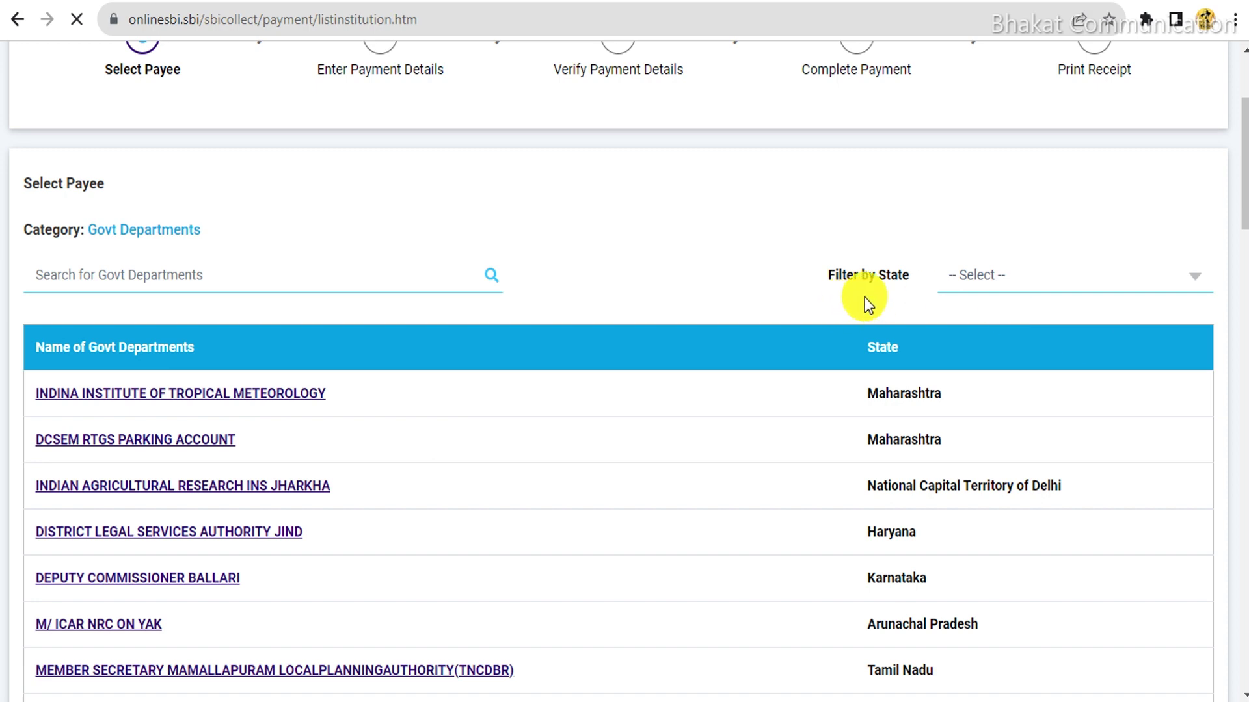
{"action": "left_click_drag", "start_coordinate": [827, 277], "coordinate": [885, 279]}
{"action": "left_click", "coordinate": [993, 277]}
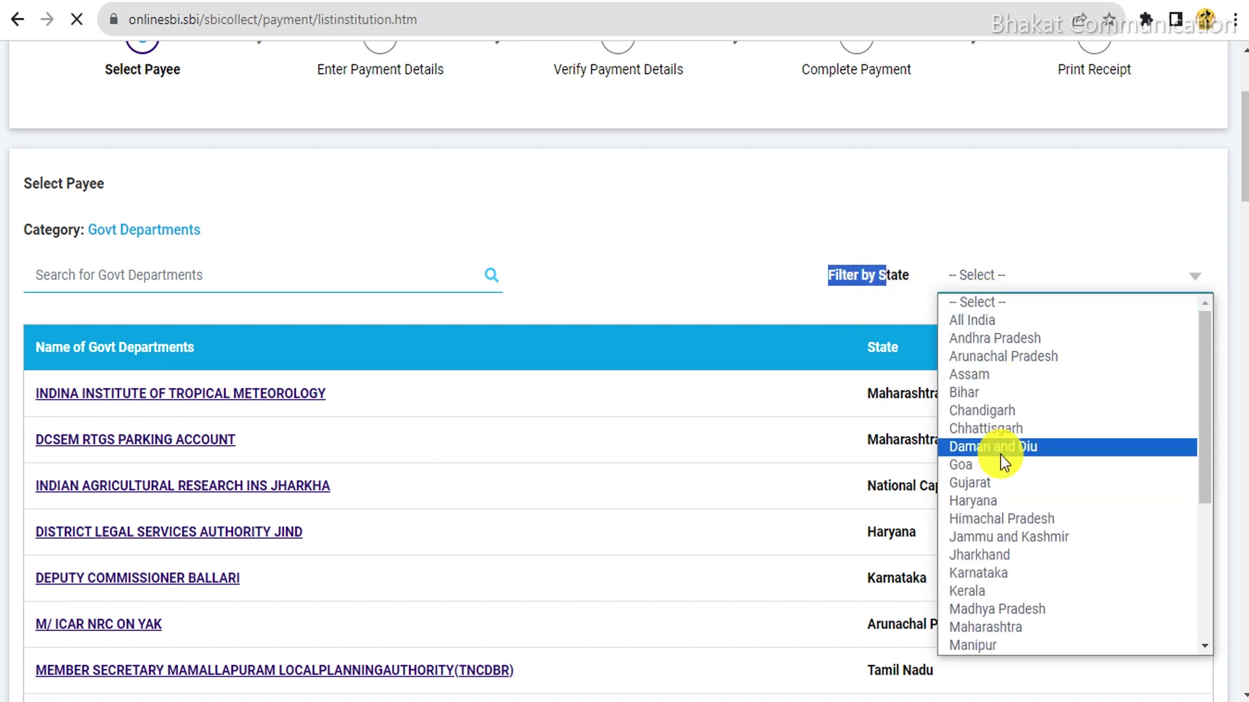
{"action": "left_click", "coordinate": [976, 555]}
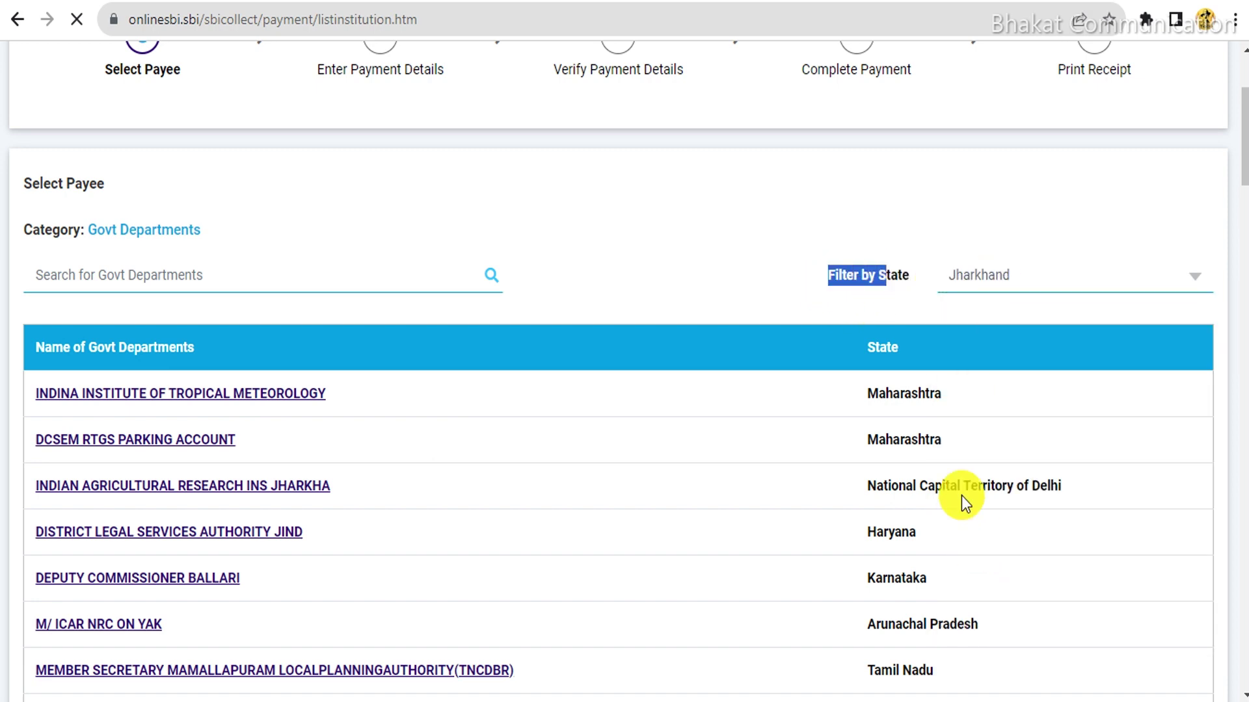
Select Jharkhand Staff Selection Commission as the payee and set the payment category to JPSTAACCE-2023
{"action": "scroll", "coordinate": [904, 295], "scroll_direction": "down", "scroll_amount": 9}
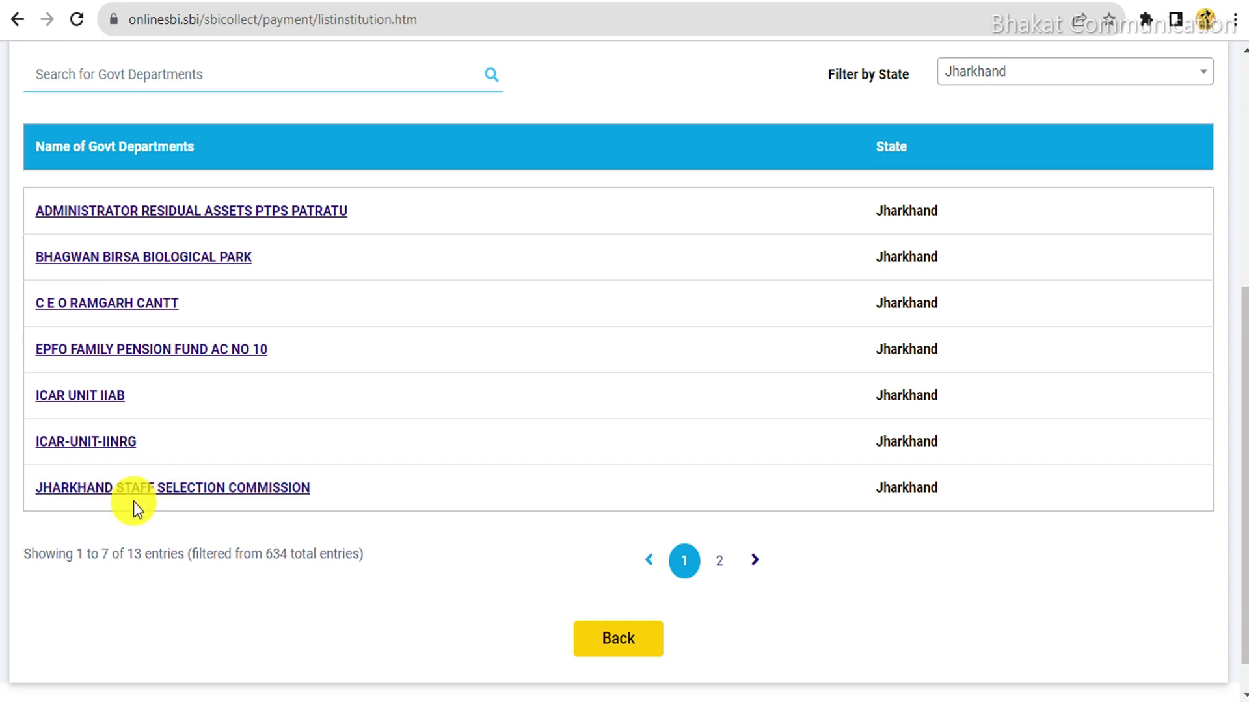
{"action": "left_click", "coordinate": [282, 494]}
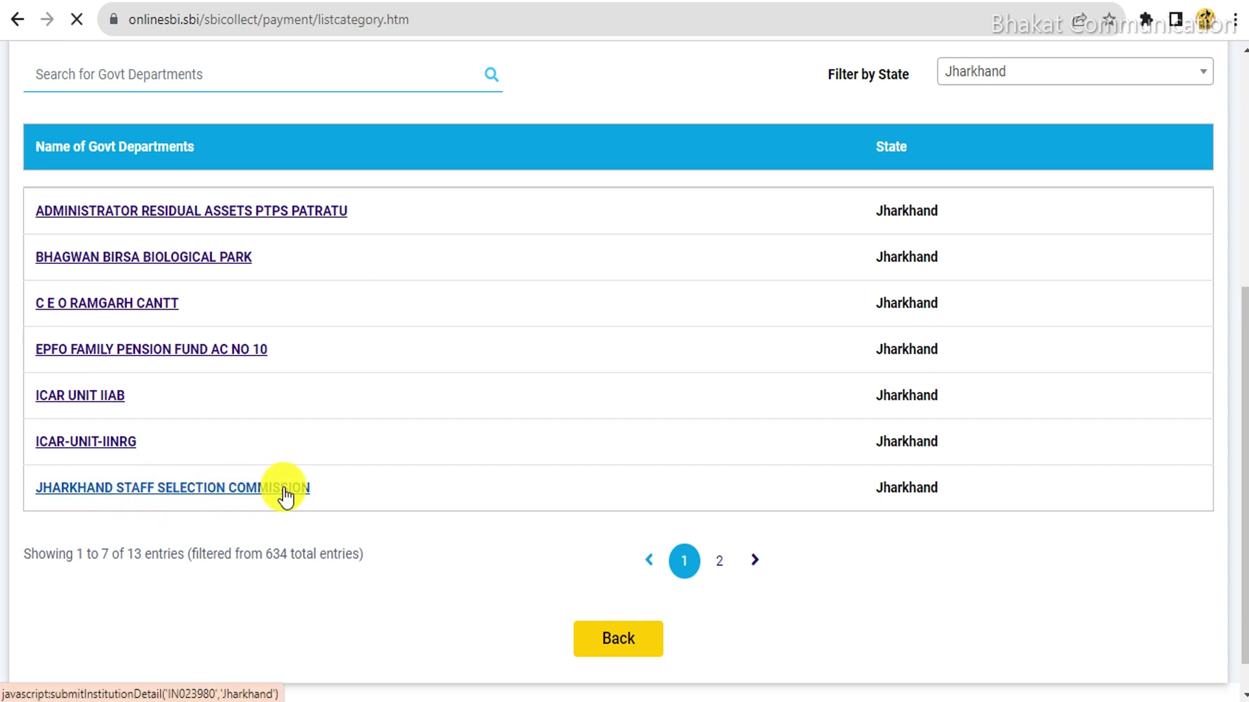
{"action": "scroll", "coordinate": [427, 431], "scroll_direction": "down", "scroll_amount": 1}
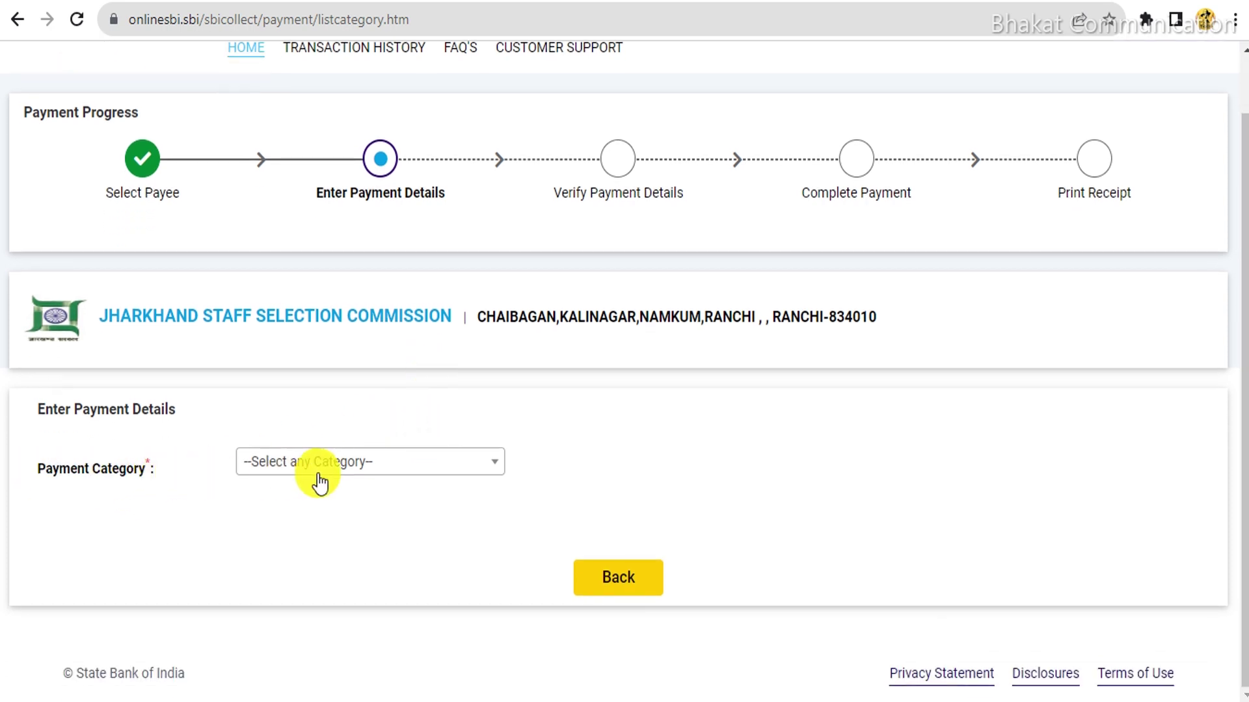
{"action": "left_click", "coordinate": [354, 463]}
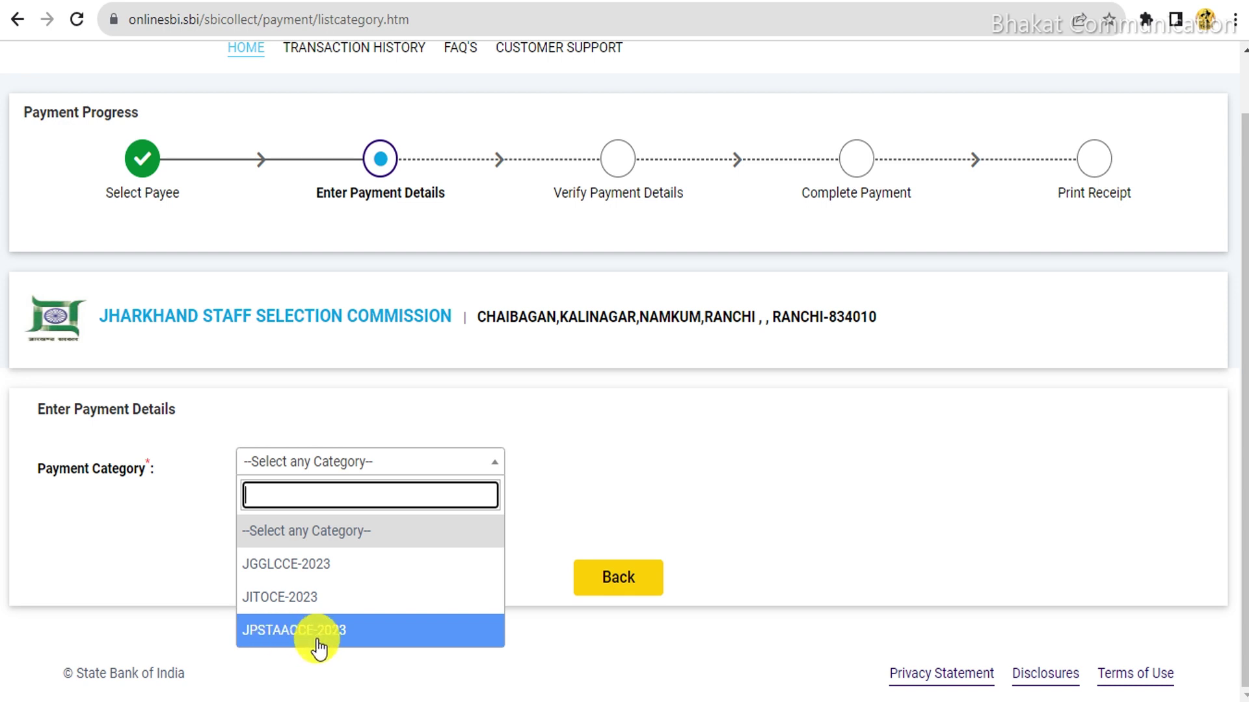
{"action": "left_click", "coordinate": [374, 636]}
Enter the candidate's application number and fetch the payment details
{"action": "scroll", "coordinate": [442, 566], "scroll_direction": "down", "scroll_amount": 2}
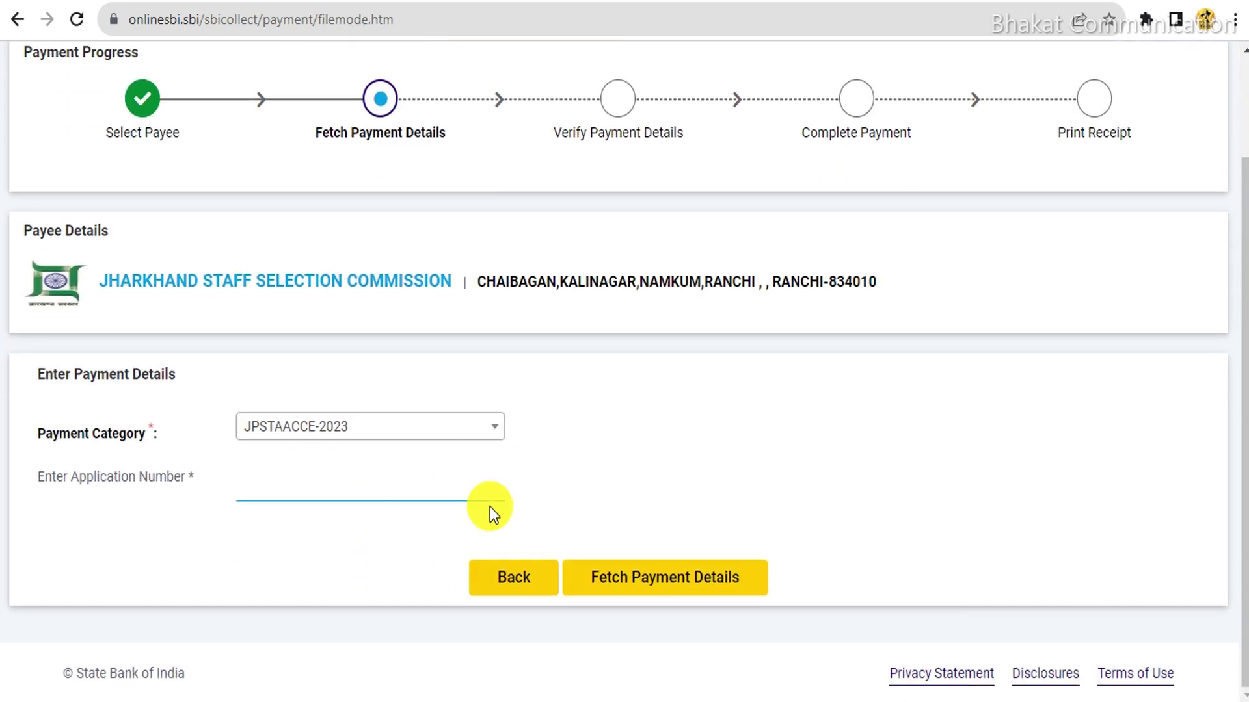
{"action": "left_click_drag", "start_coordinate": [68, 475], "coordinate": [265, 485]}
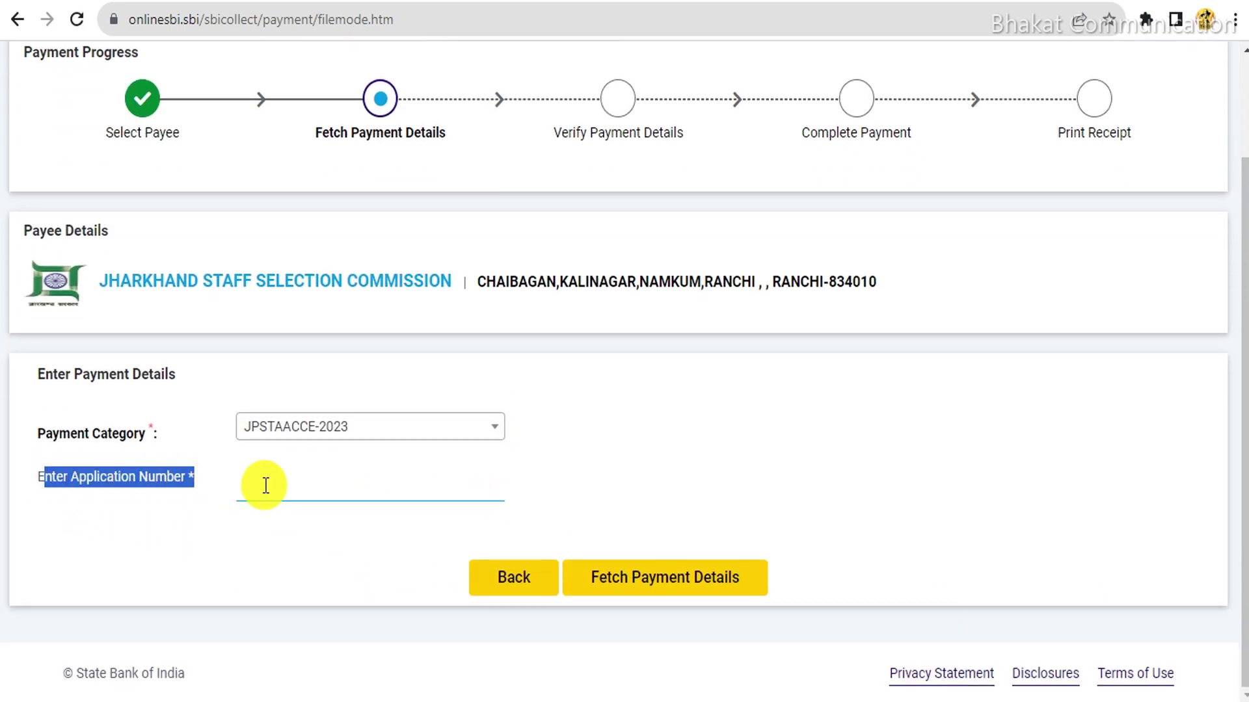
{"action": "left_click", "coordinate": [300, 488]}
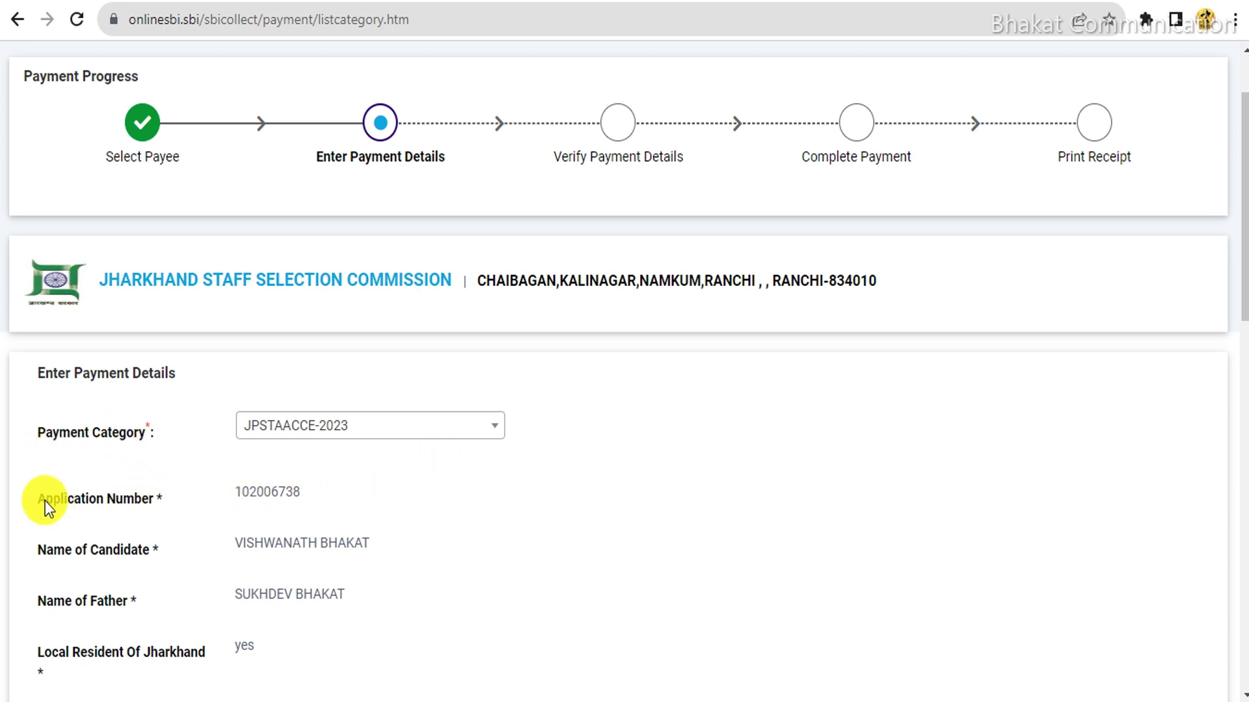
Go through the fetched candidate details and enter "ok" as the payment remark
{"action": "left_click", "coordinate": [344, 499]}
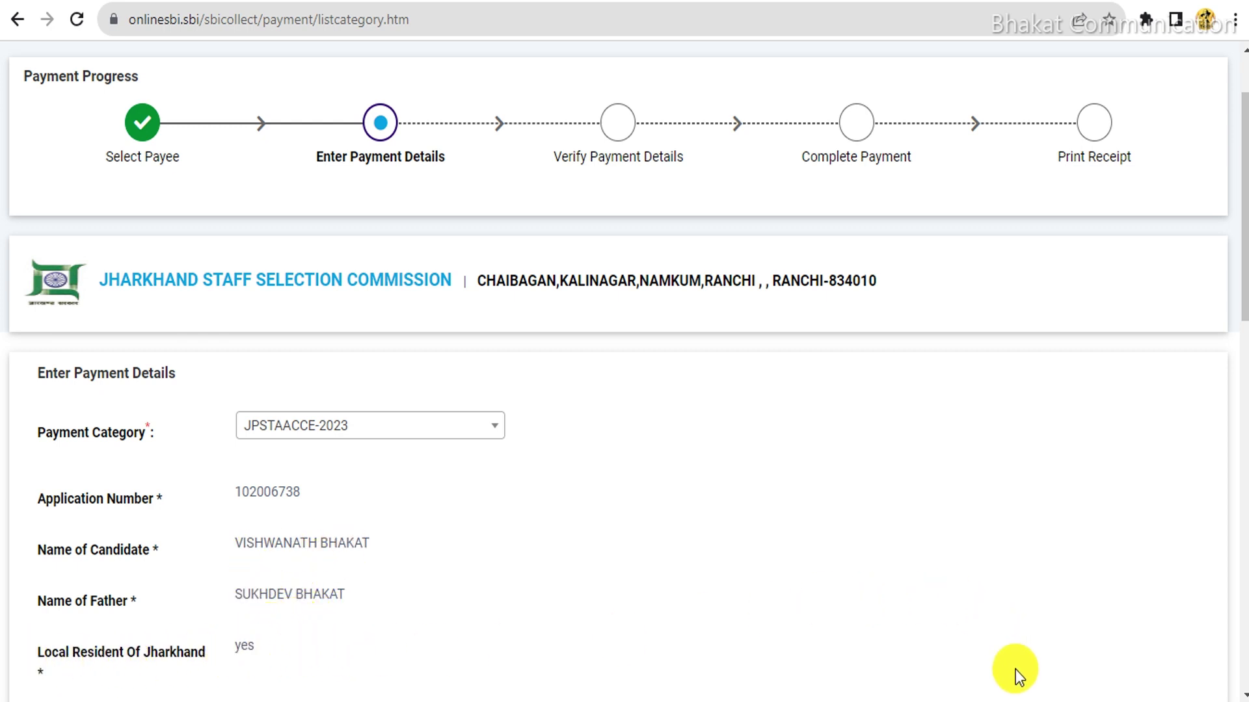
{"action": "scroll", "coordinate": [537, 365], "scroll_direction": "down", "scroll_amount": 10}
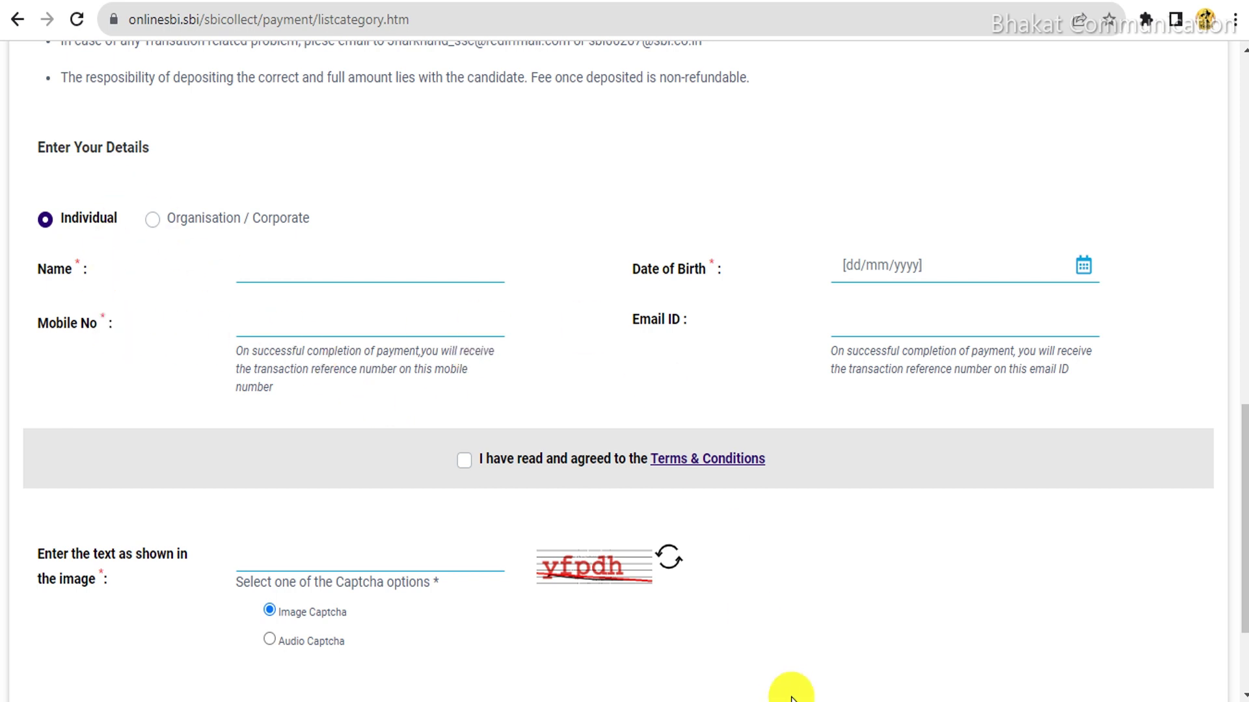
{"action": "scroll", "coordinate": [998, 677], "scroll_direction": "up", "scroll_amount": 1}
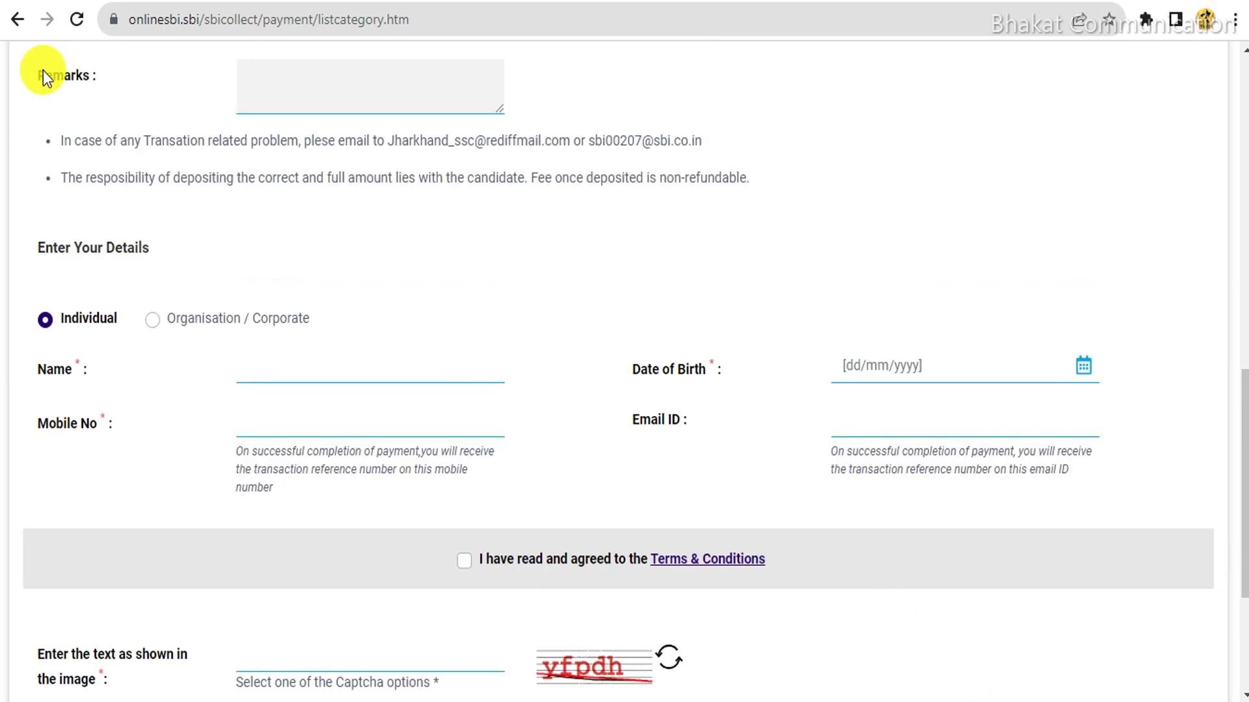
{"action": "left_click", "coordinate": [293, 95]}
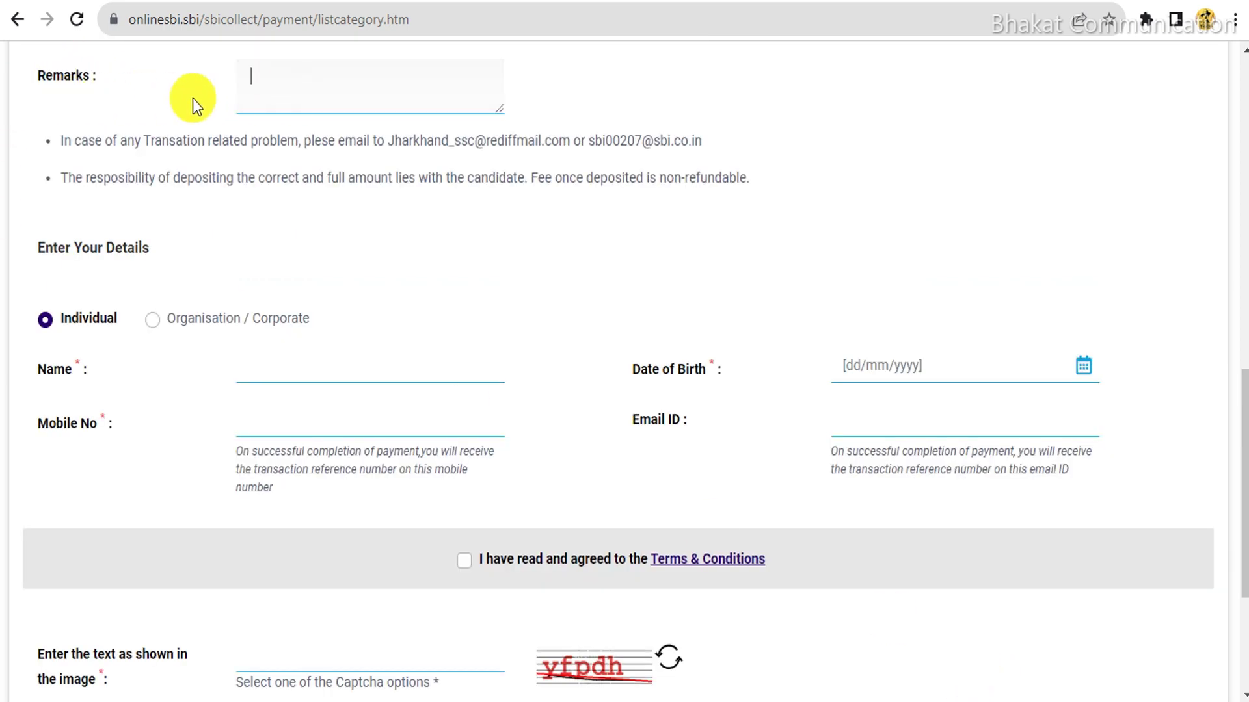
{"action": "type", "text": "ok"}
{"action": "left_click", "coordinate": [155, 388]}
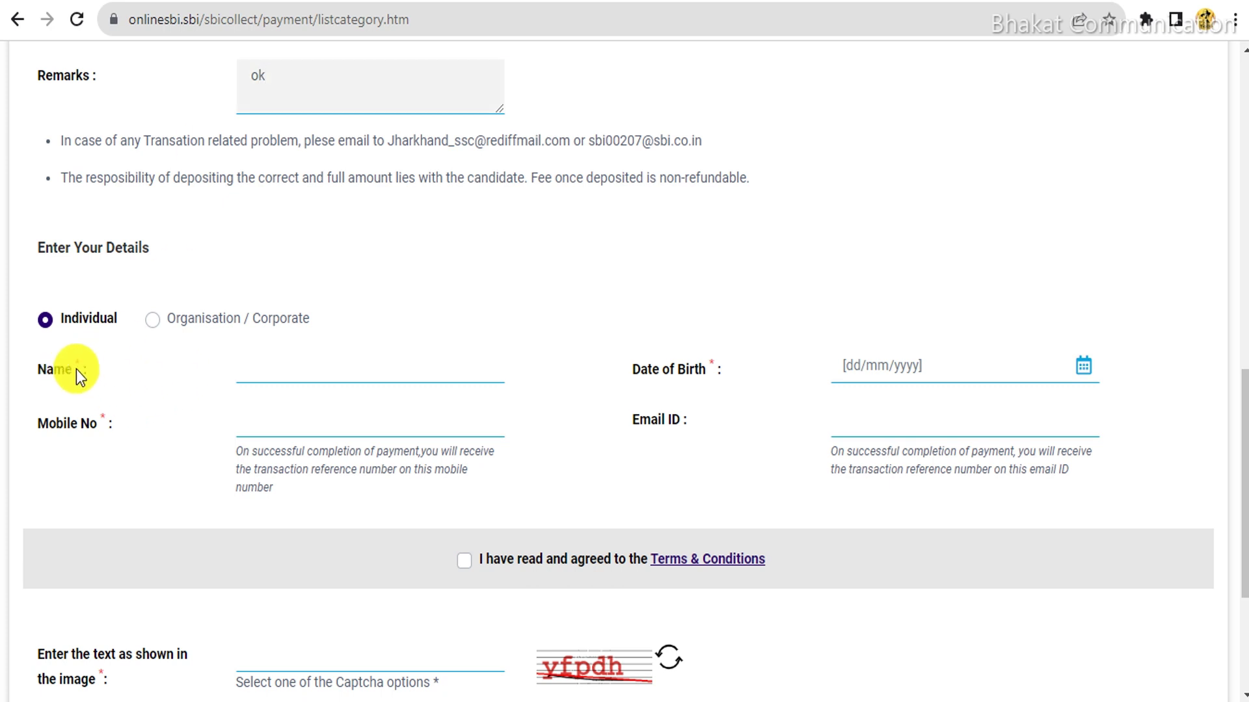
Fill in the payer's name, date of birth, mobile number and email for an individual payer
{"action": "left_click", "coordinate": [254, 376]}
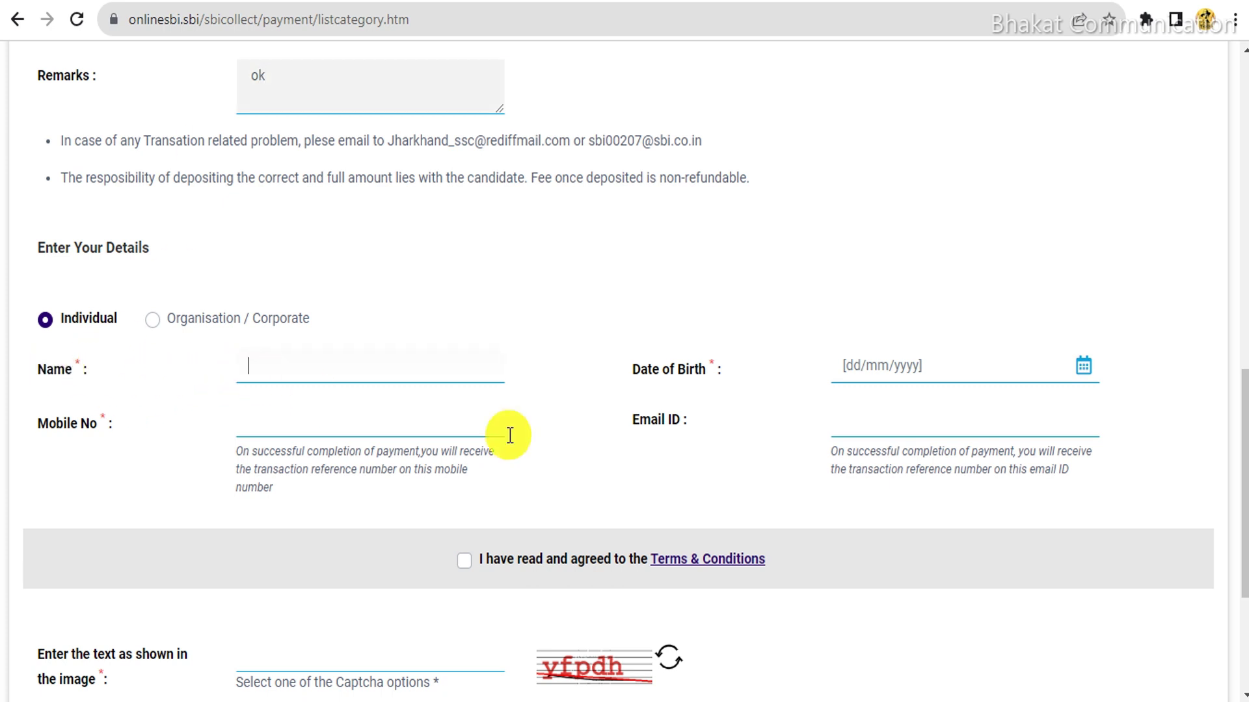
{"action": "left_click", "coordinate": [859, 367]}
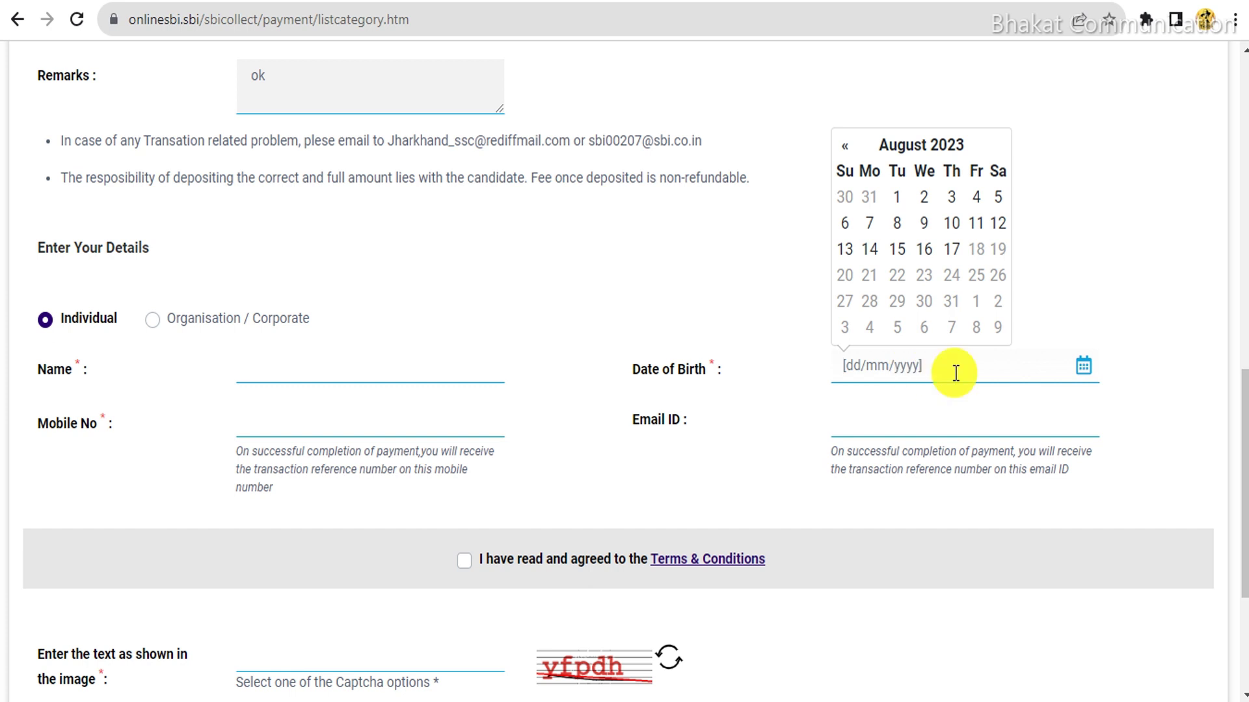
{"action": "left_click", "coordinate": [954, 147]}
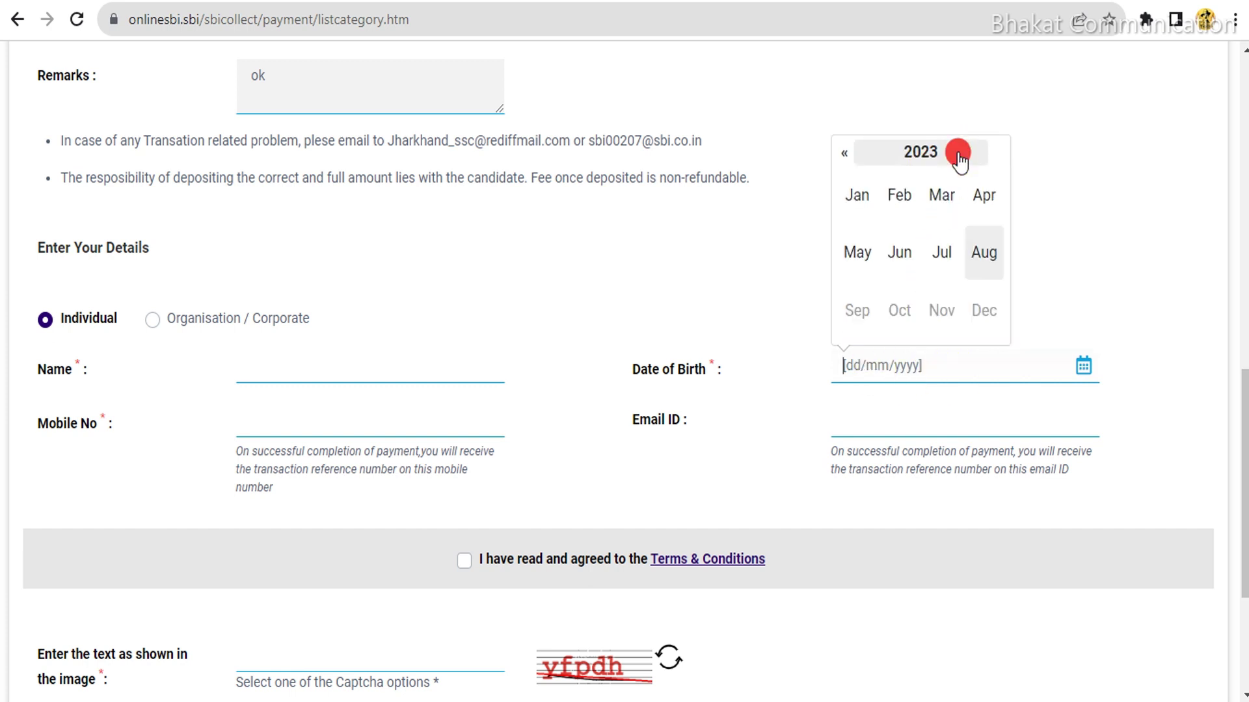
{"action": "left_click", "coordinate": [914, 154]}
{"action": "left_click", "coordinate": [845, 154]}
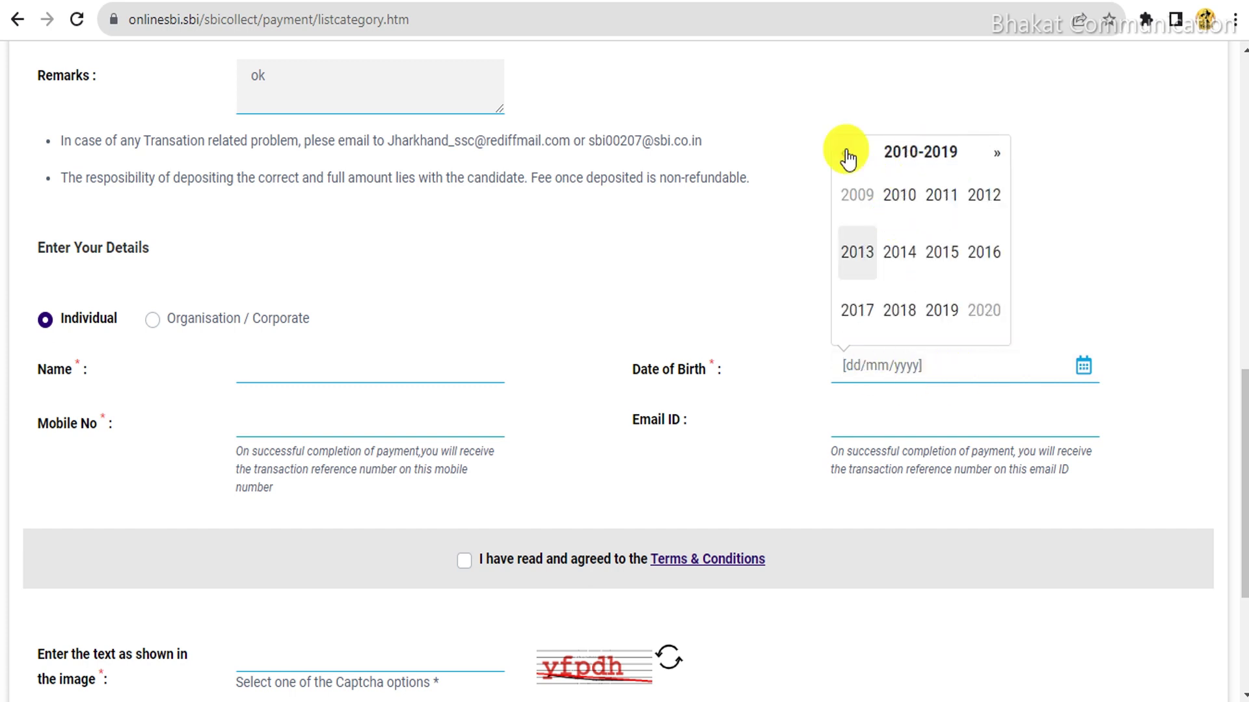
{"action": "left_click", "coordinate": [846, 155]}
{"action": "left_click", "coordinate": [846, 156]}
{"action": "left_click", "coordinate": [943, 195]}
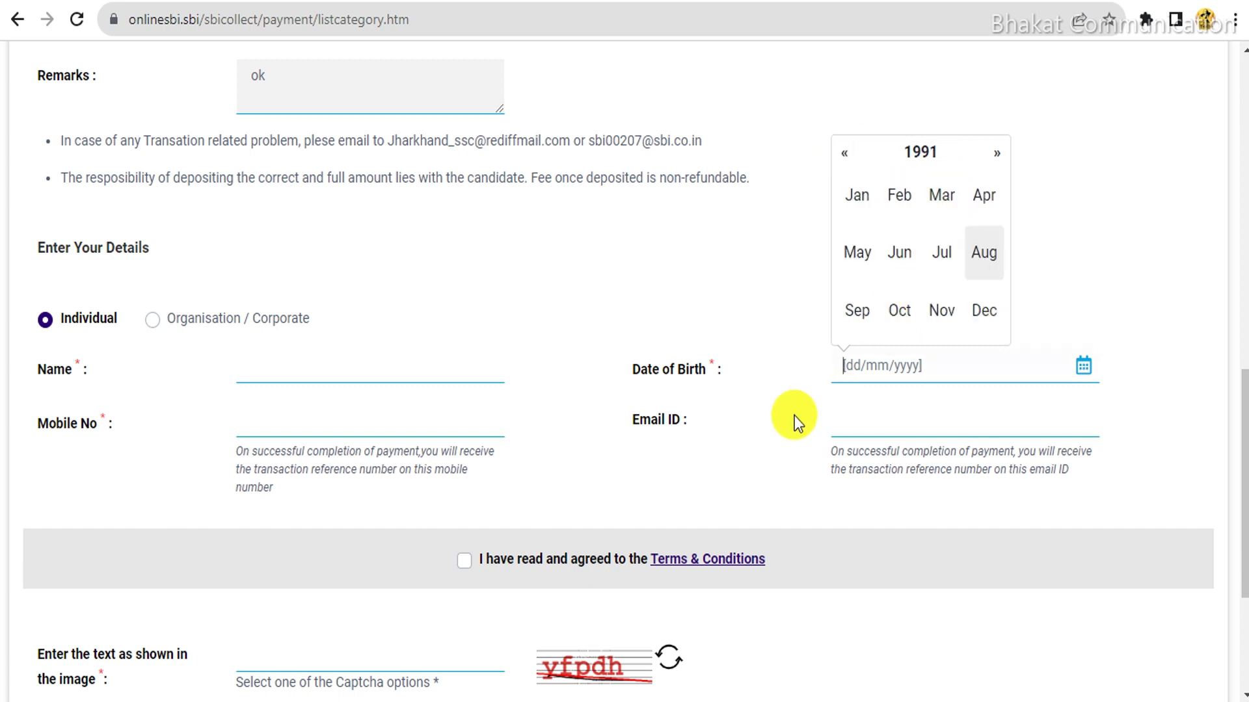
{"action": "left_click", "coordinate": [901, 198]}
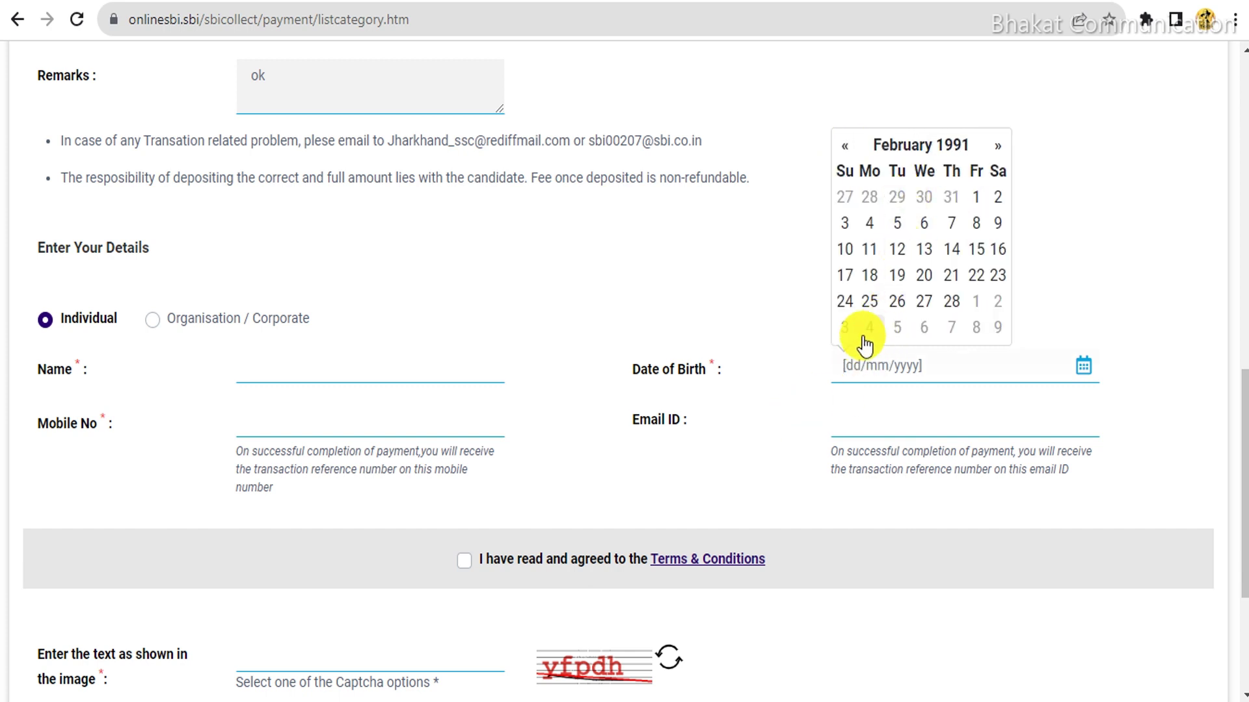
{"action": "left_click", "coordinate": [975, 223]}
{"action": "left_click_drag", "start_coordinate": [37, 426], "coordinate": [125, 423]}
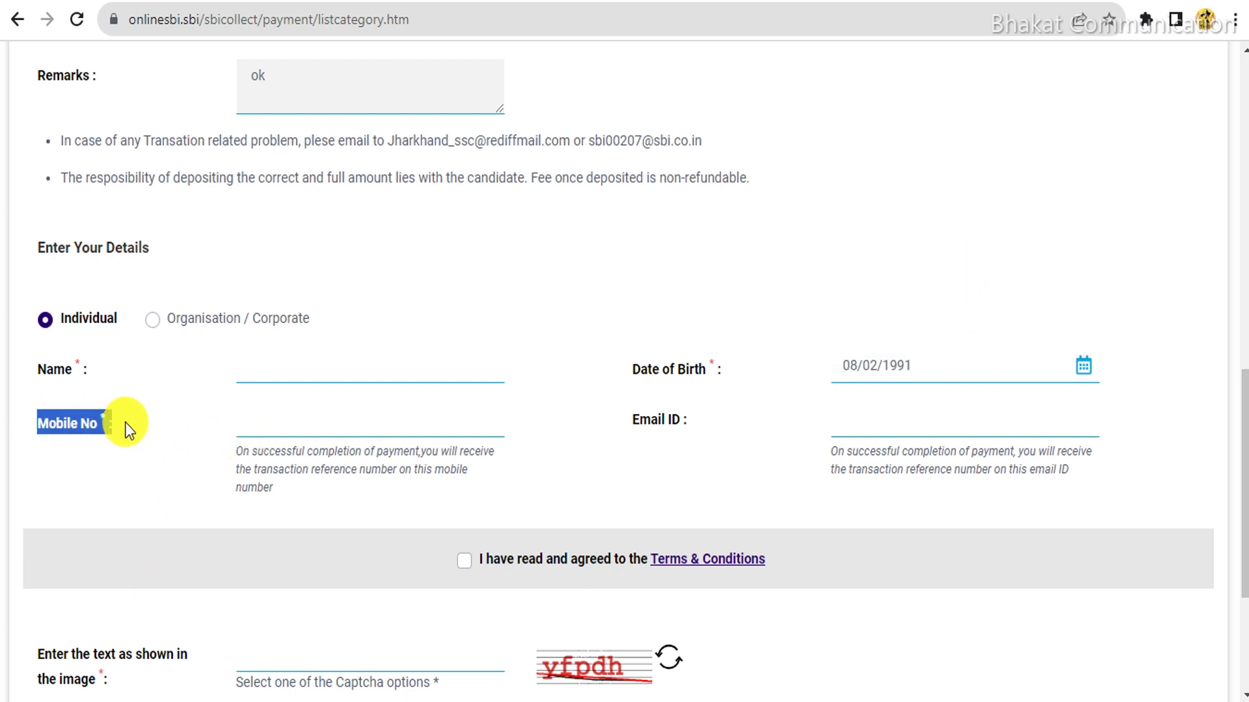
{"action": "left_click", "coordinate": [317, 423]}
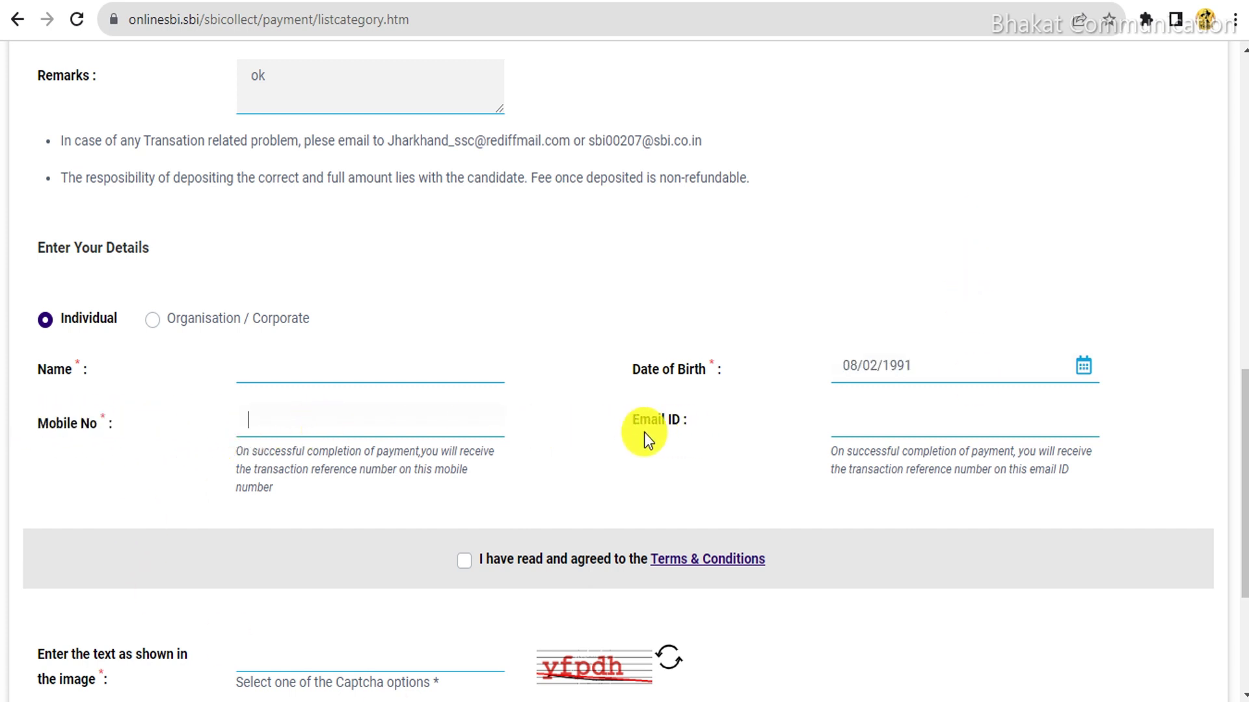
{"action": "left_click", "coordinate": [891, 421]}
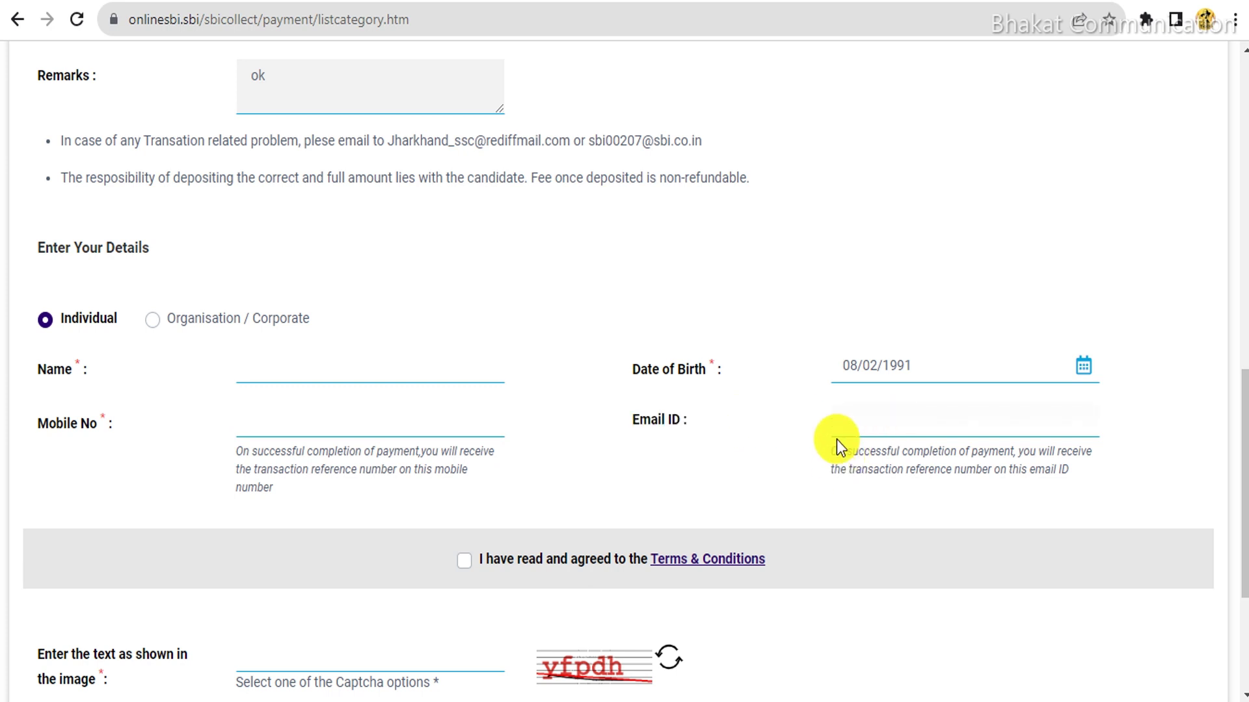
Agree to the terms and conditions, complete the image captcha and continue to payment verification
{"action": "scroll", "coordinate": [837, 440], "scroll_direction": "down", "scroll_amount": 4}
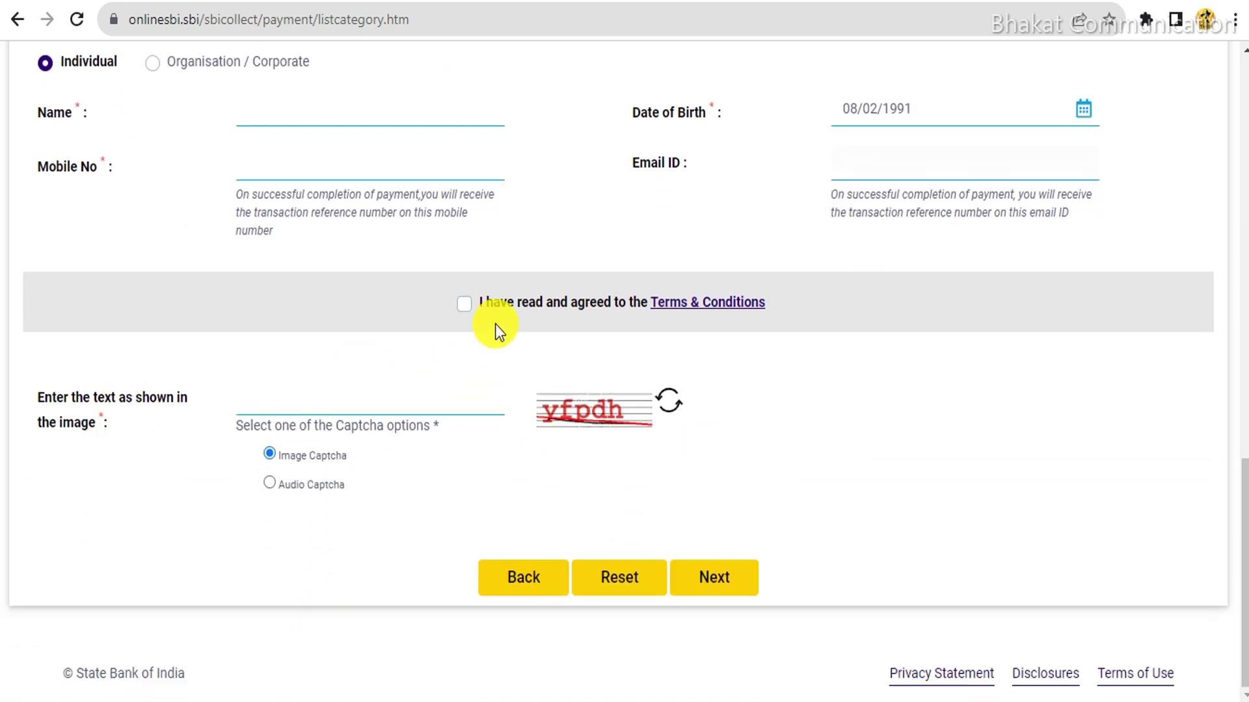
{"action": "left_click_drag", "start_coordinate": [480, 303], "coordinate": [818, 315]}
{"action": "left_click", "coordinate": [787, 317]}
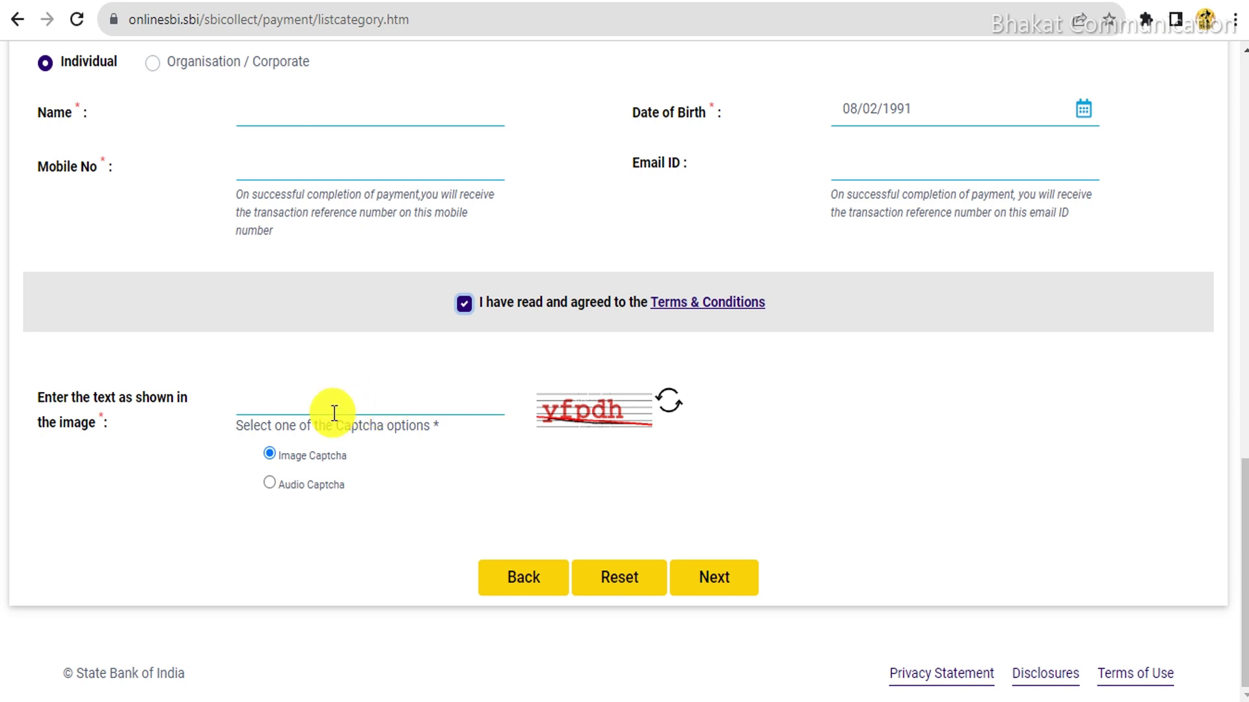
{"action": "left_click", "coordinate": [694, 587]}
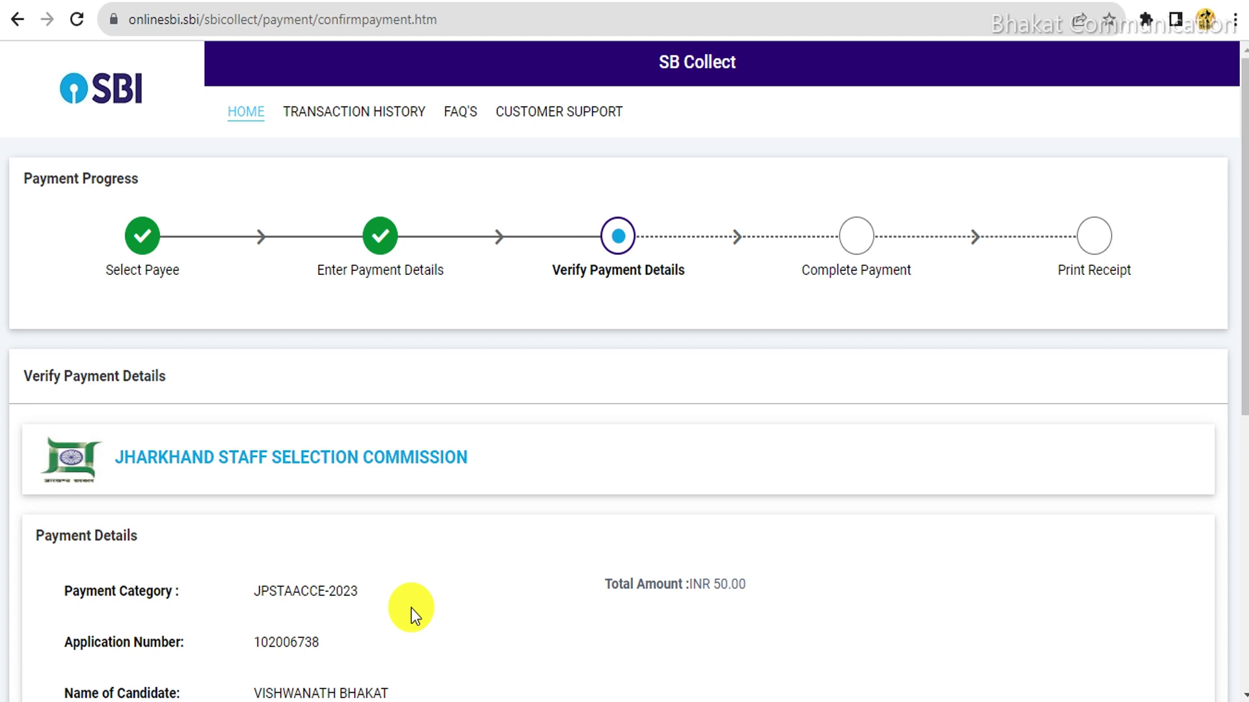
Review the JPSTAACCE-2023 payment details and confirm them to reach the payment mode selection
{"action": "scroll", "coordinate": [1009, 677], "scroll_direction": "down", "scroll_amount": 10}
{"action": "key", "text": "ctrl+plus"}
{"action": "key", "text": "ctrl+plus"}
{"action": "key", "text": "ctrl+plus"}
{"action": "key", "text": "ctrl+plus"}
{"action": "key", "text": "ctrl+plus"}
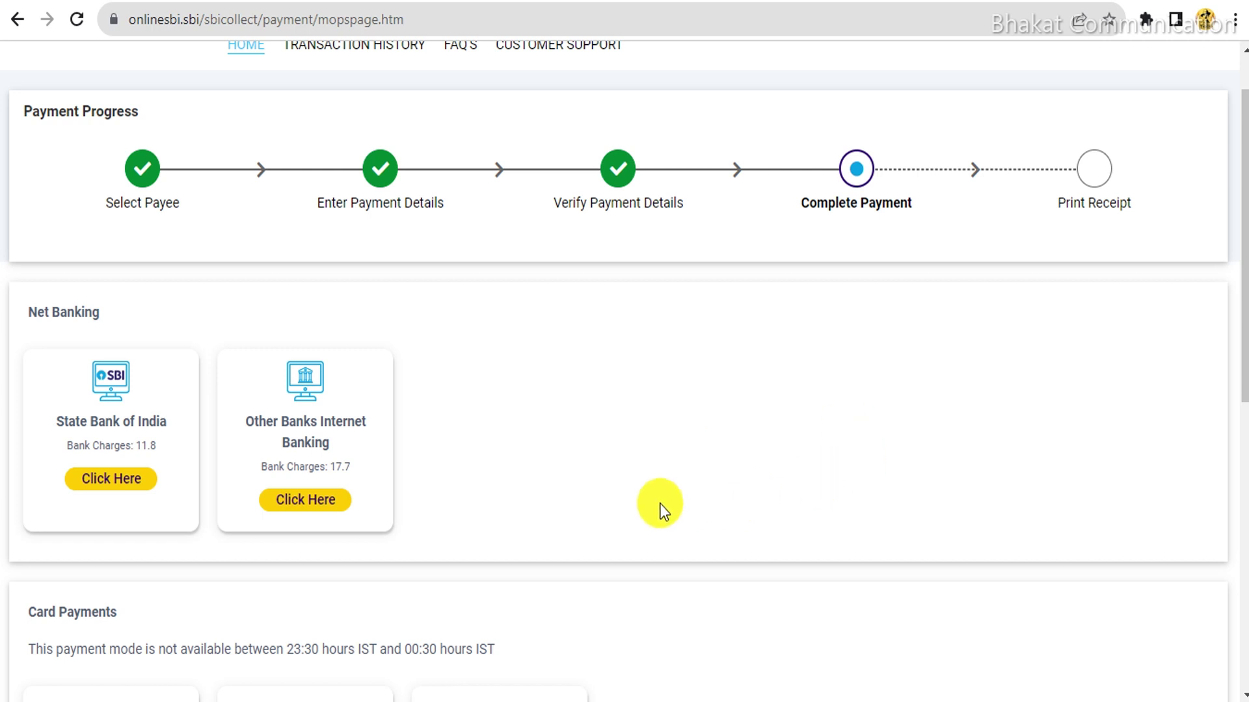
Examine the available net banking, card and other payment modes, including their bank charges and UPI availability hours
{"action": "scroll", "coordinate": [517, 353], "scroll_direction": "down", "scroll_amount": 2}
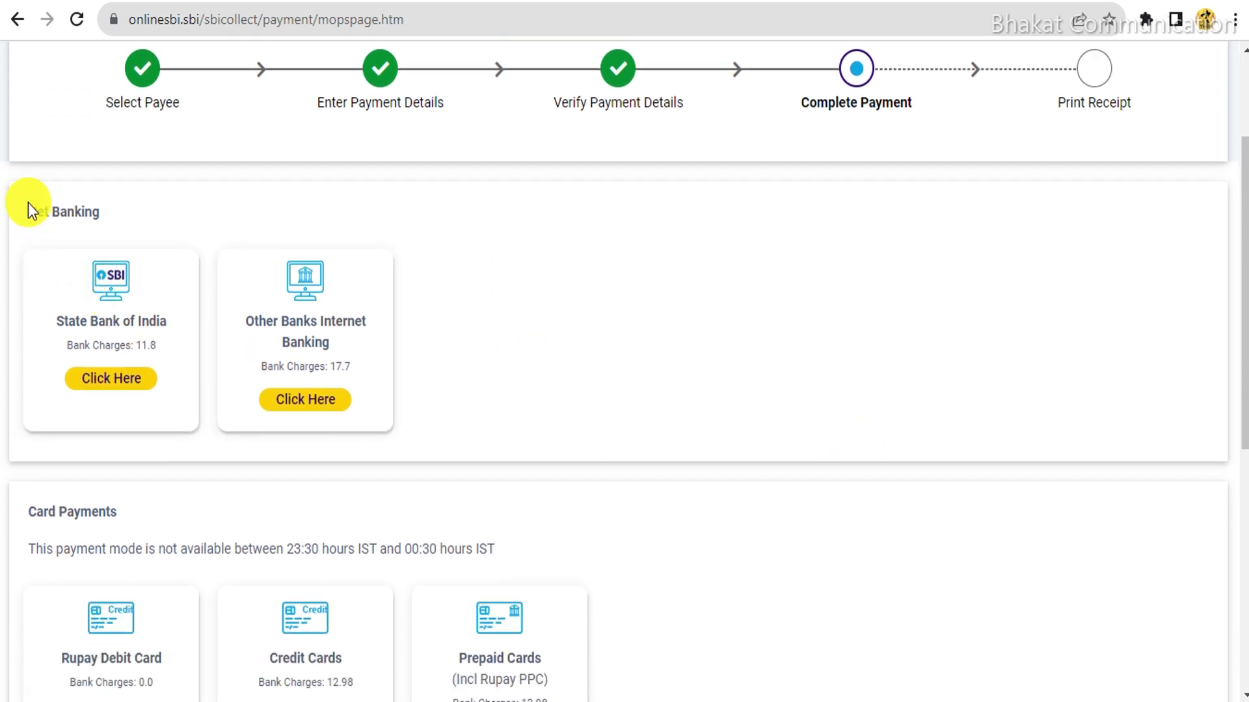
{"action": "left_click_drag", "start_coordinate": [29, 203], "coordinate": [89, 215]}
{"action": "left_click", "coordinate": [530, 381]}
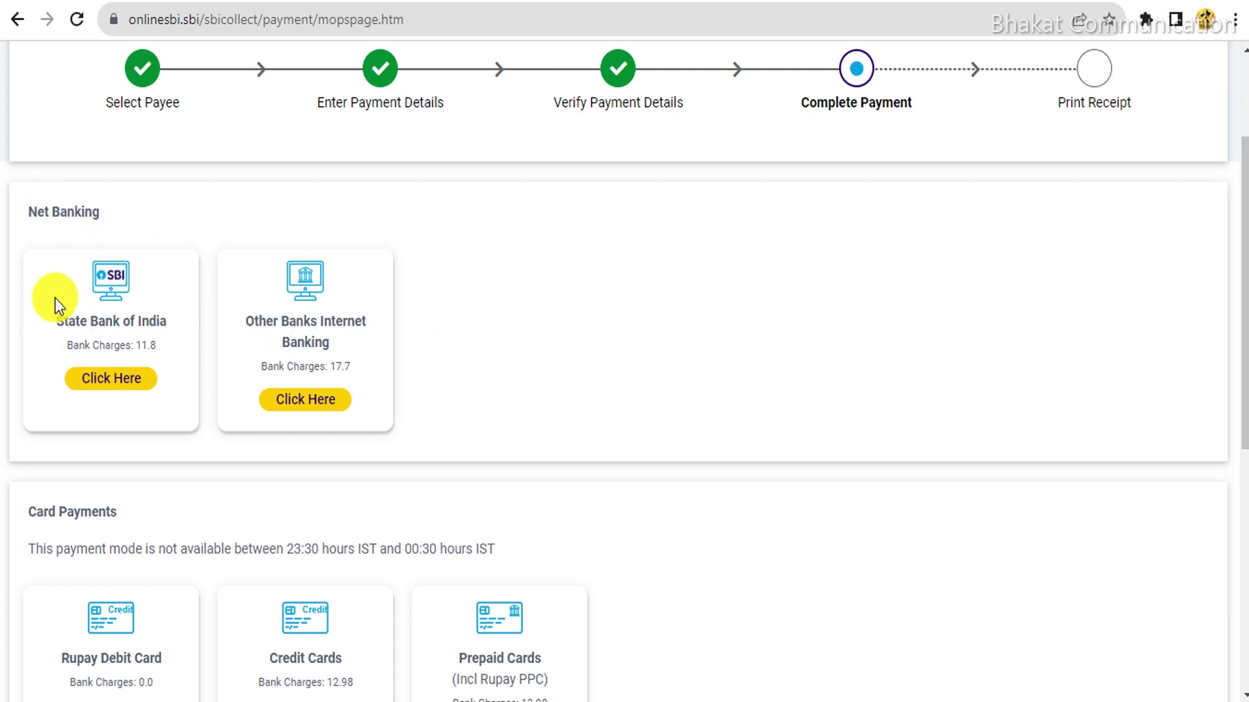
{"action": "scroll", "coordinate": [414, 311], "scroll_direction": "down", "scroll_amount": 6}
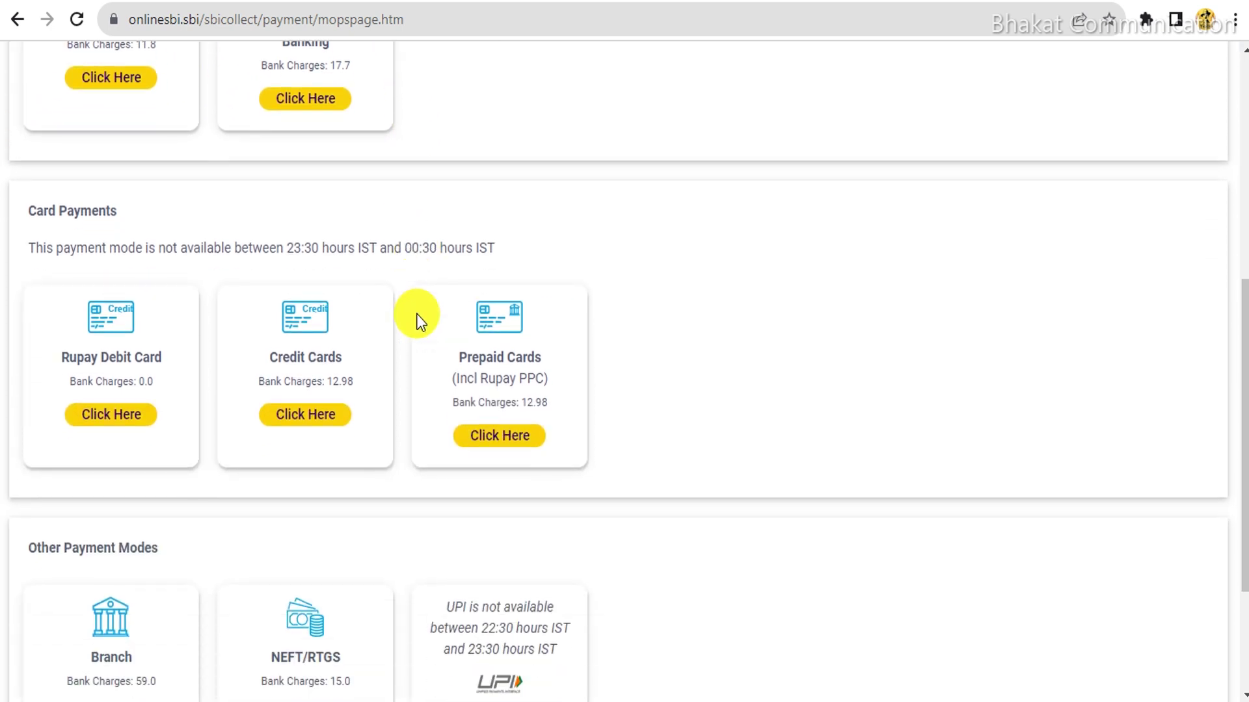
{"action": "left_click_drag", "start_coordinate": [29, 211], "coordinate": [117, 212]}
{"action": "left_click", "coordinate": [1029, 385]}
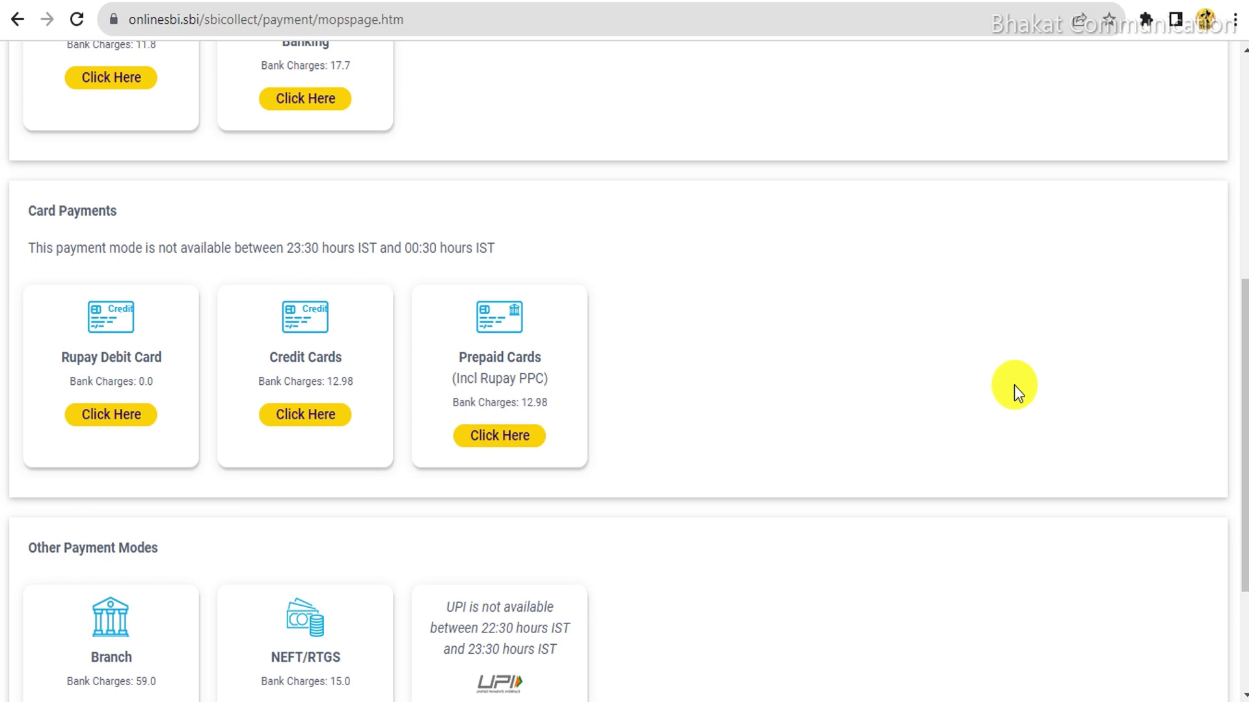
{"action": "scroll", "coordinate": [703, 381], "scroll_direction": "down", "scroll_amount": 2}
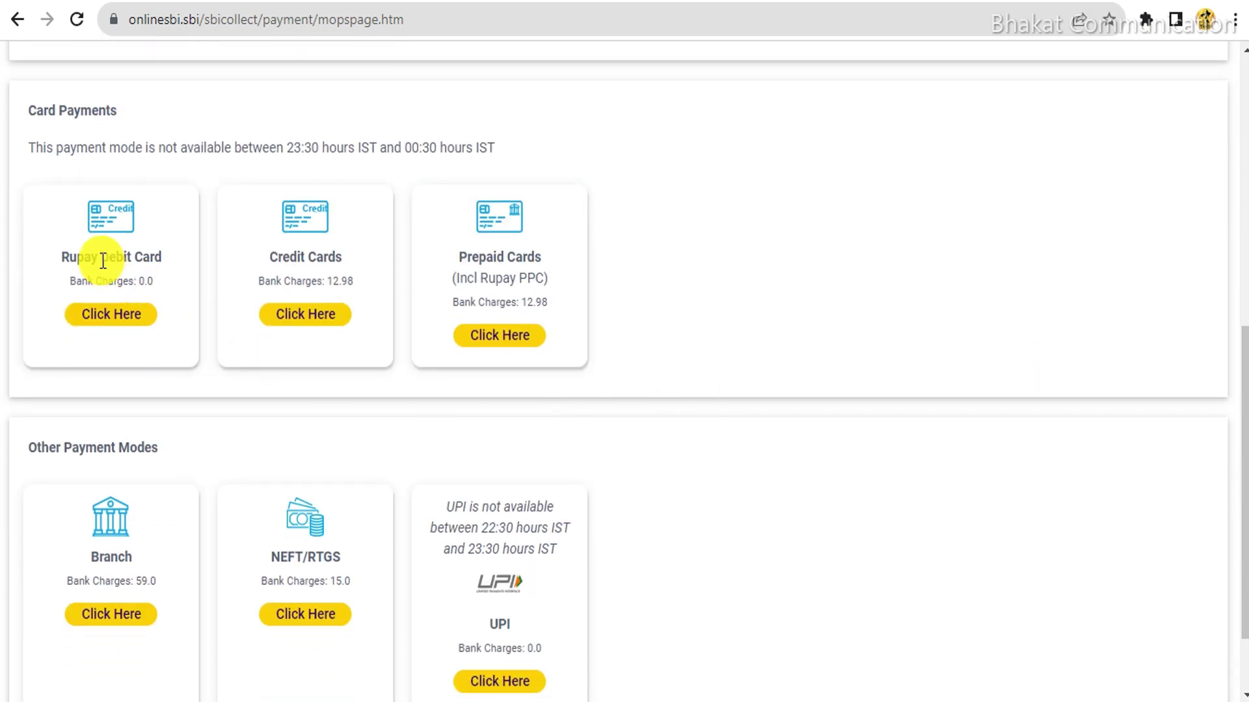
{"action": "left_click_drag", "start_coordinate": [99, 257], "coordinate": [162, 258]}
{"action": "left_click", "coordinate": [696, 328]}
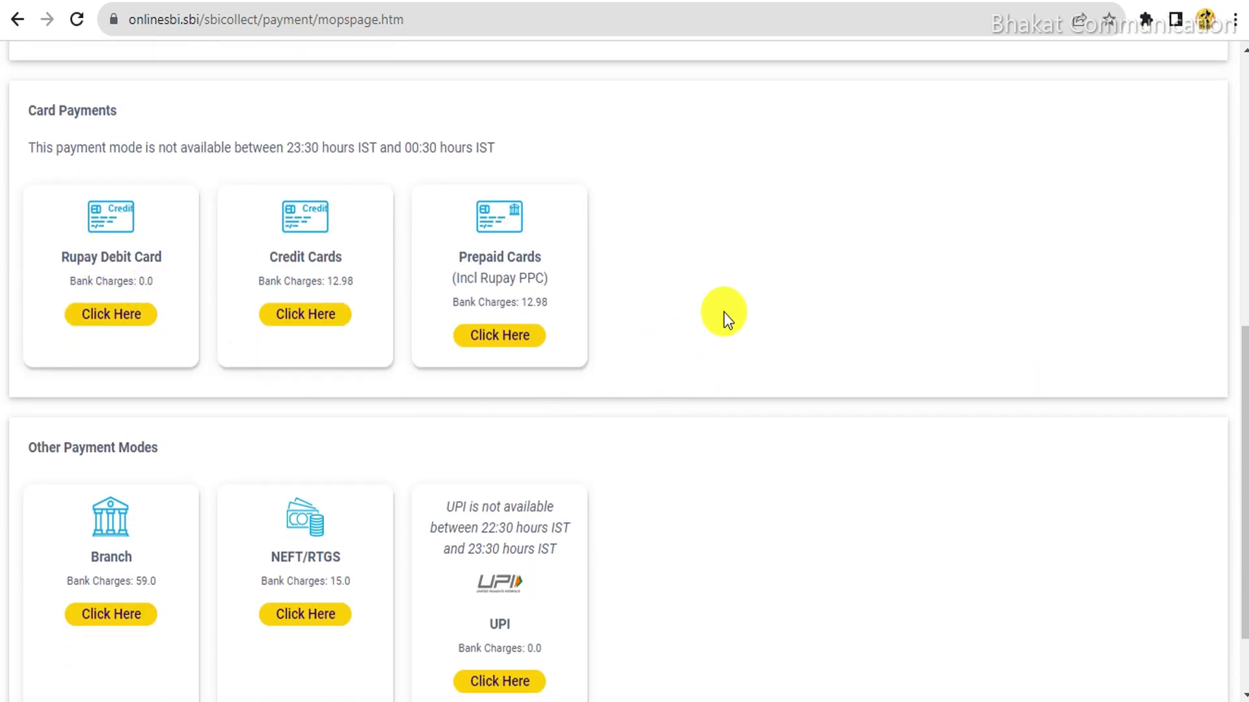
{"action": "left_click_drag", "start_coordinate": [270, 260], "coordinate": [379, 270]}
{"action": "left_click", "coordinate": [787, 274]}
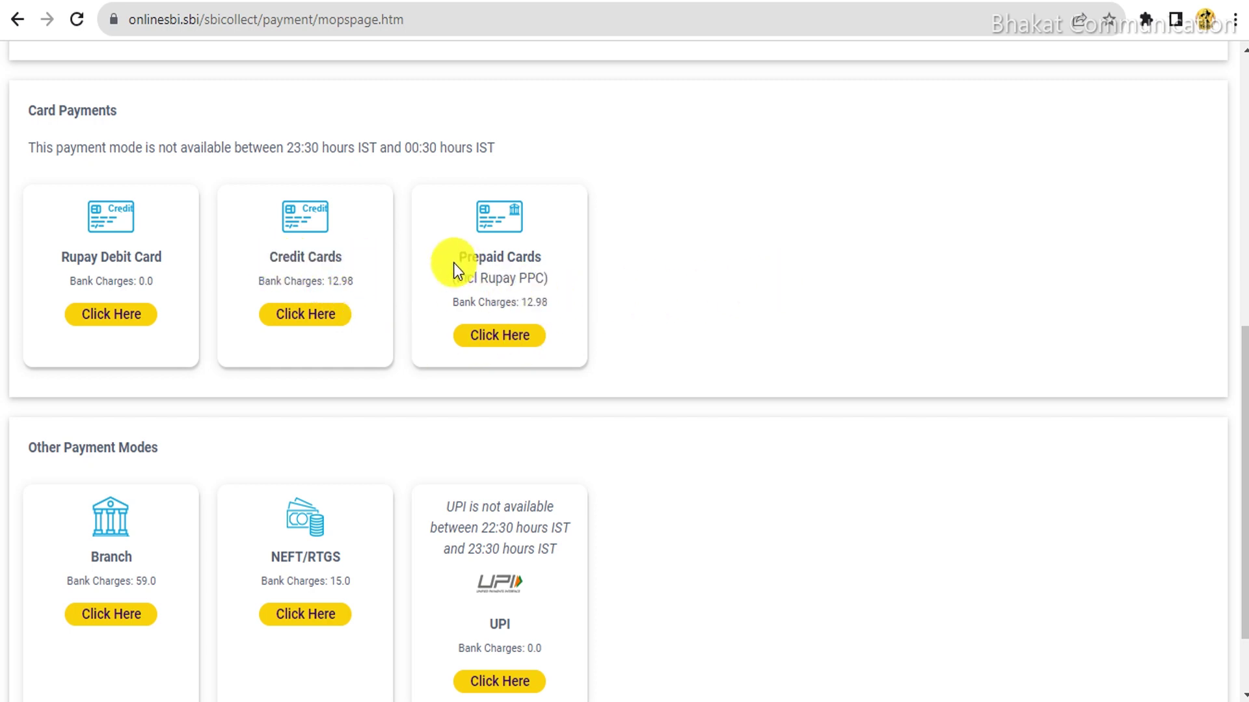
{"action": "scroll", "coordinate": [638, 296], "scroll_direction": "down", "scroll_amount": 2}
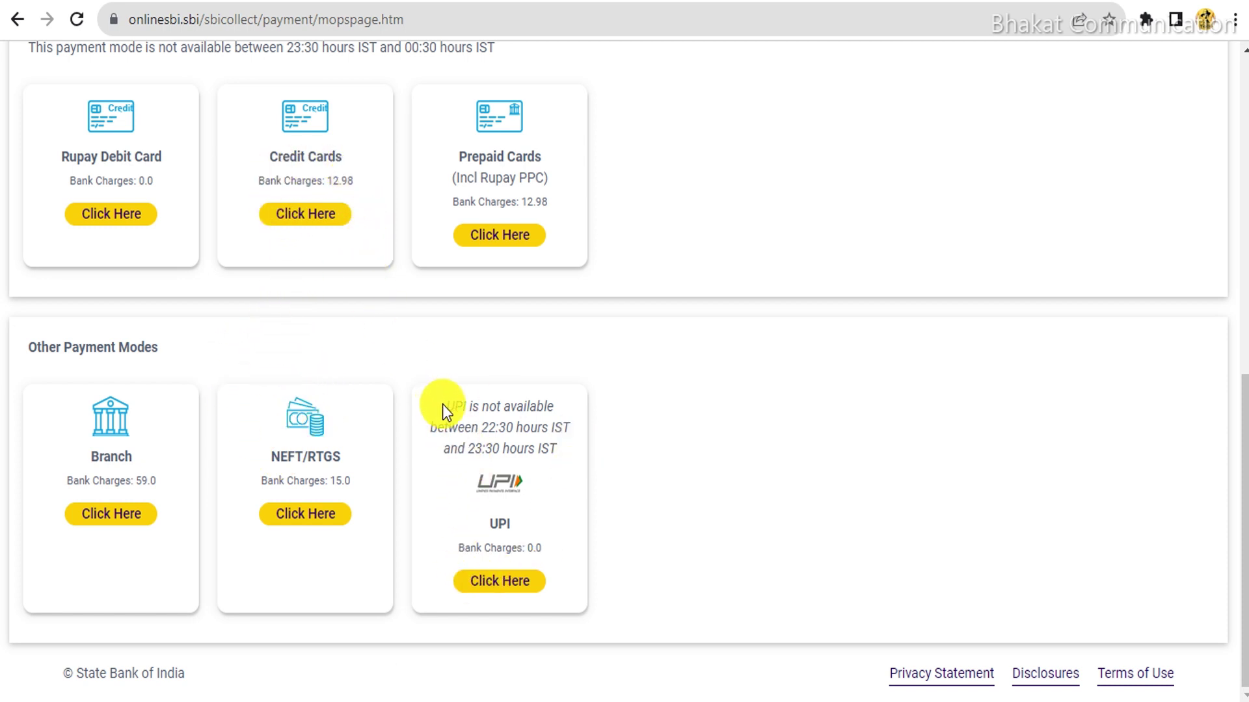
{"action": "left_click_drag", "start_coordinate": [443, 405], "coordinate": [536, 585]}
{"action": "left_click", "coordinate": [720, 514]}
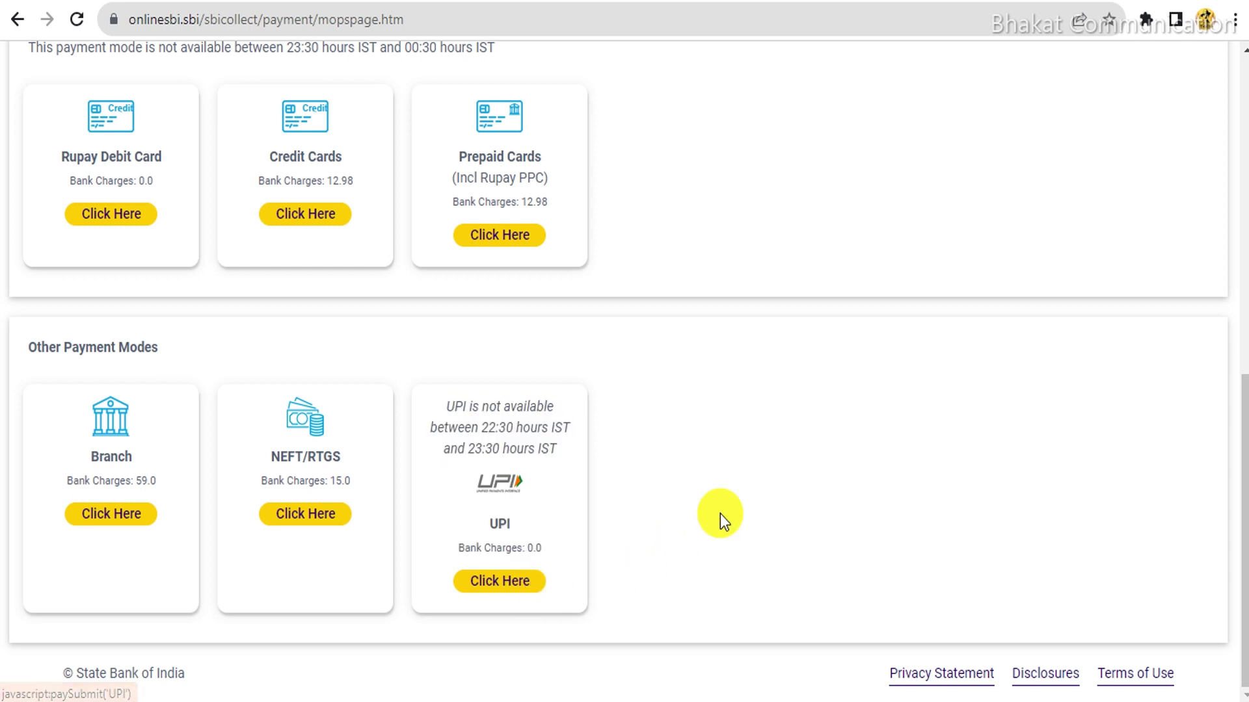
Choose UPI as the payment mode and switch from VPA to QR code payment
{"action": "left_click", "coordinate": [500, 583]}
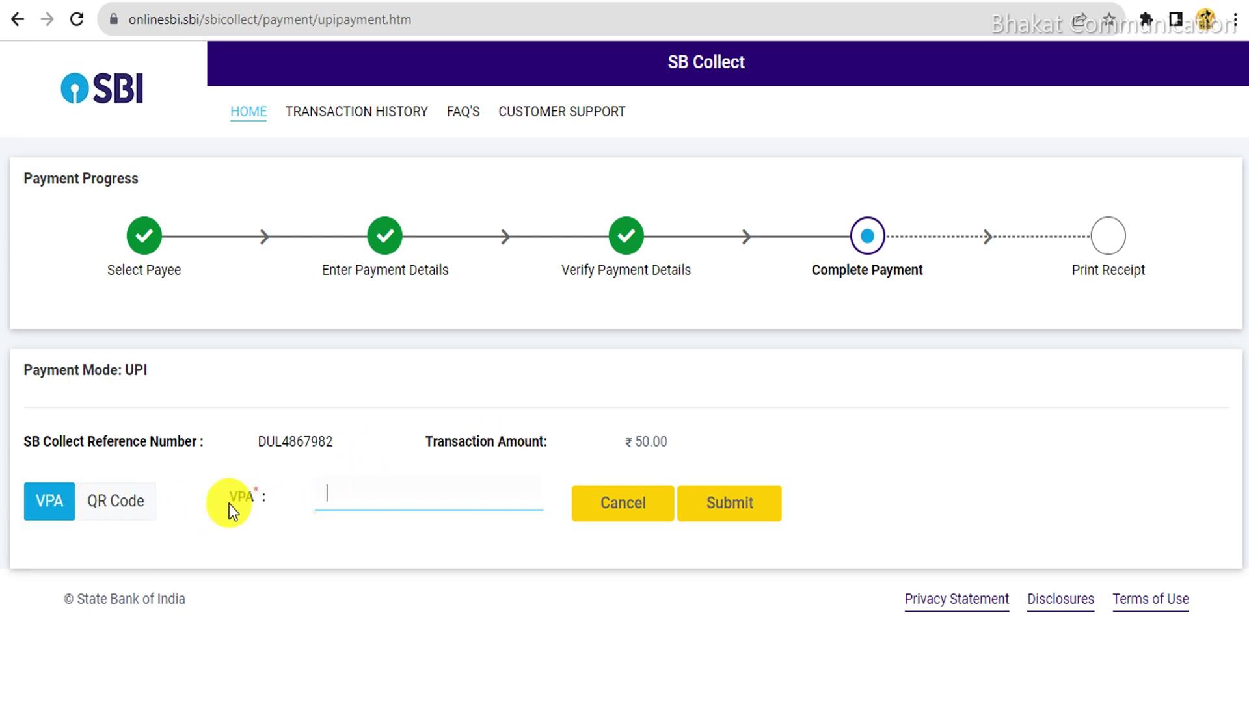
{"action": "left_click", "coordinate": [358, 504]}
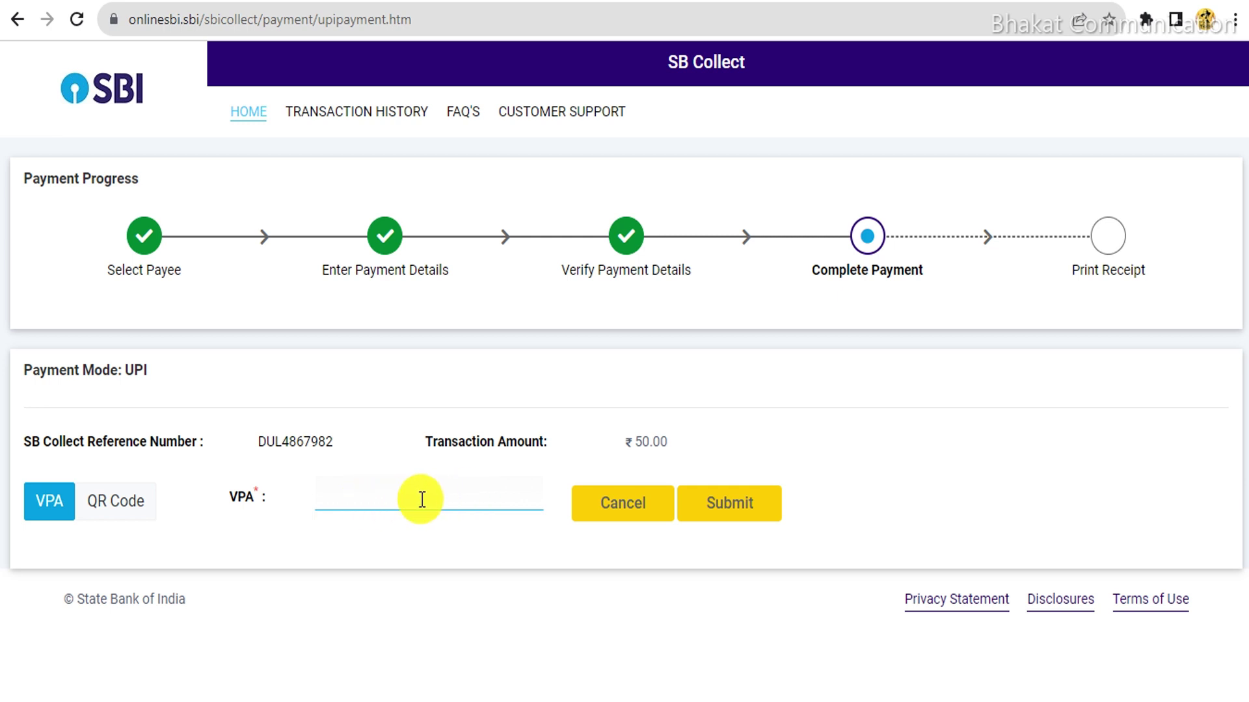
{"action": "left_click", "coordinate": [312, 528]}
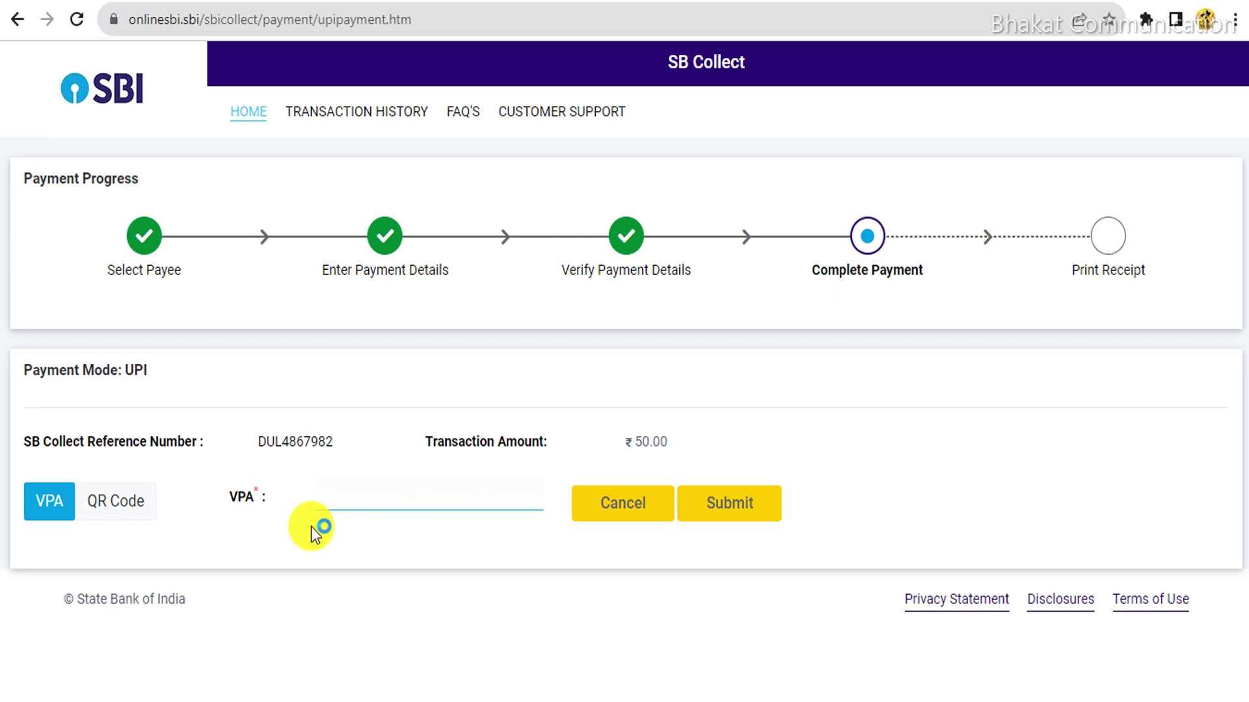
{"action": "left_click", "coordinate": [481, 435]}
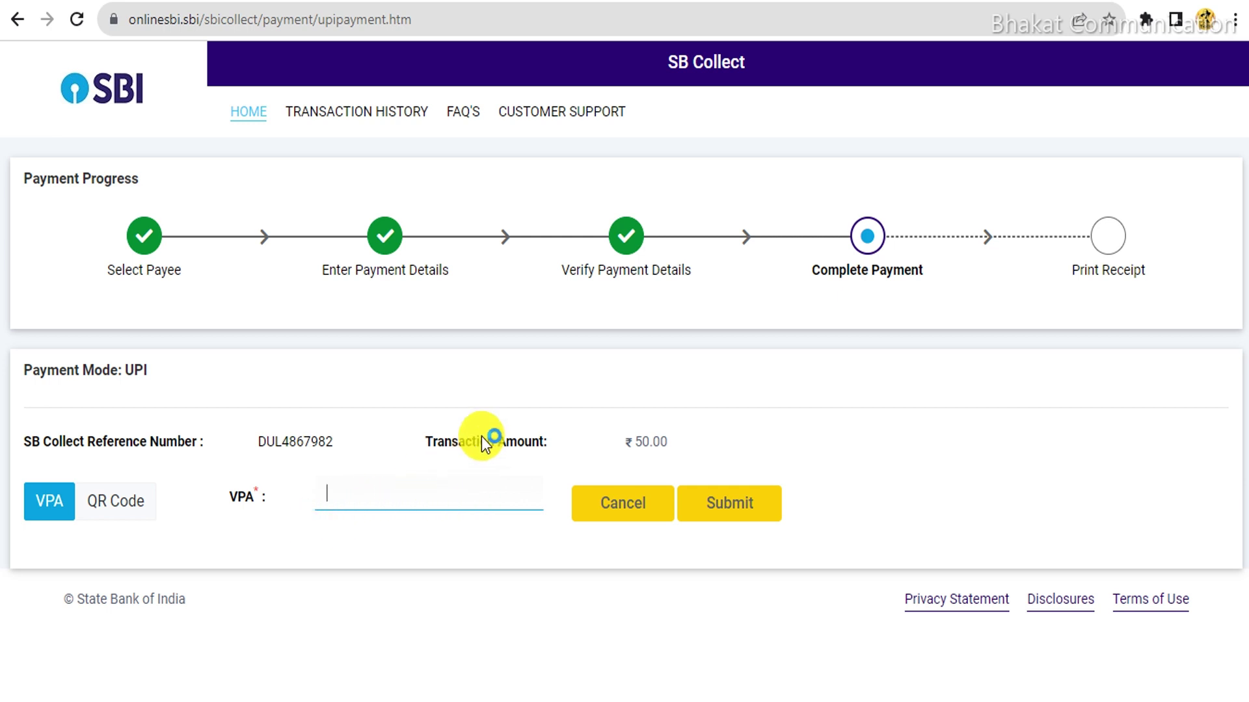
{"action": "left_click", "coordinate": [119, 513]}
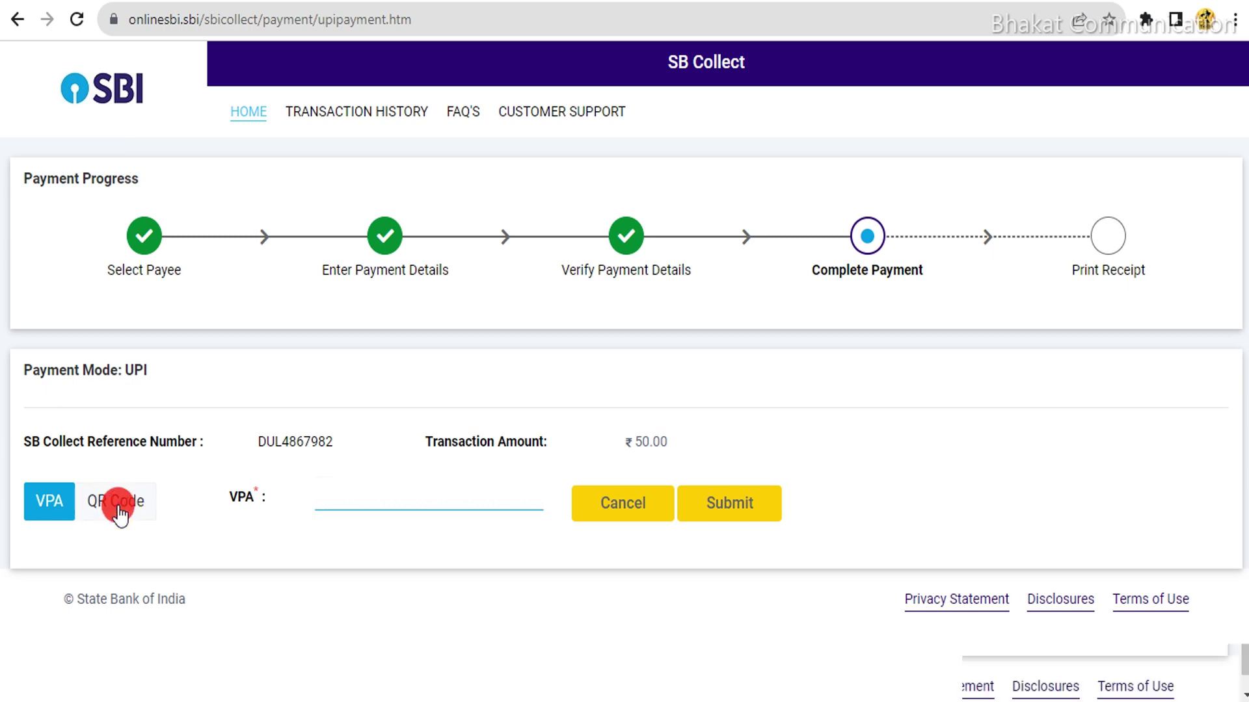
Check the payment status message for the UPI transaction to Jharkhand Staff Selection Commission
{"action": "scroll", "coordinate": [529, 446], "scroll_direction": "down", "scroll_amount": 2}
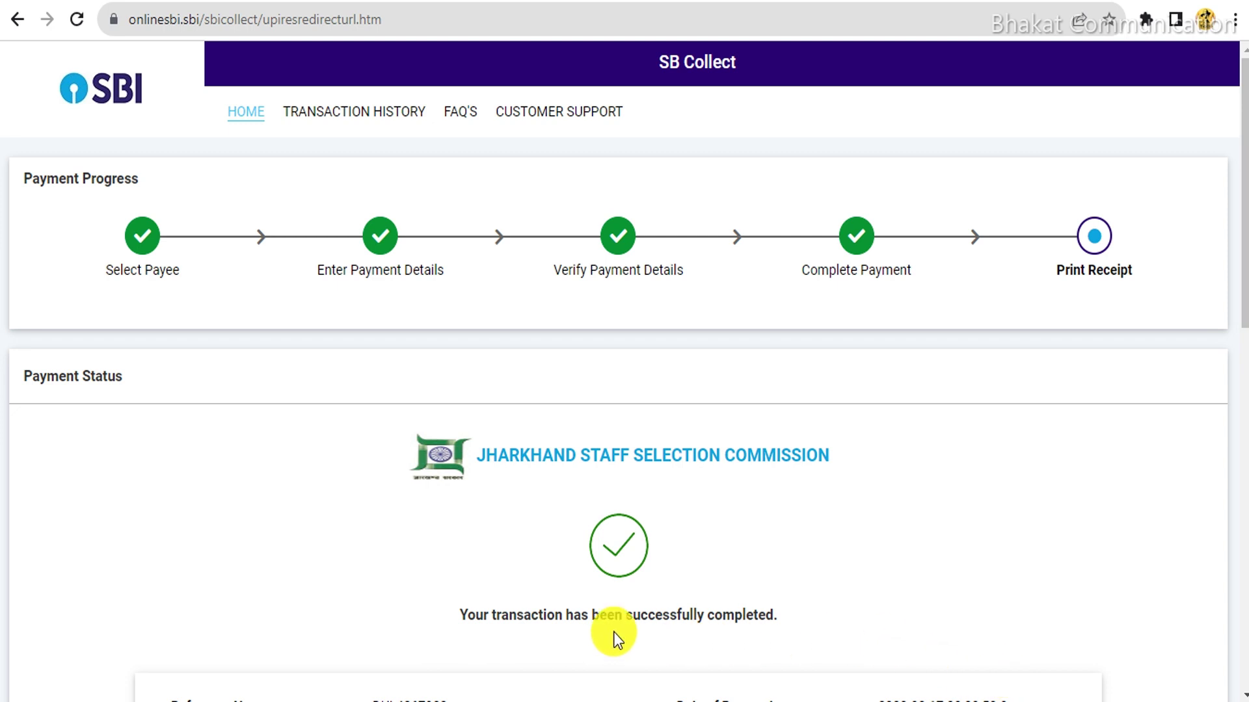
{"action": "left_click_drag", "start_coordinate": [454, 615], "coordinate": [805, 611]}
{"action": "left_click", "coordinate": [829, 582]}
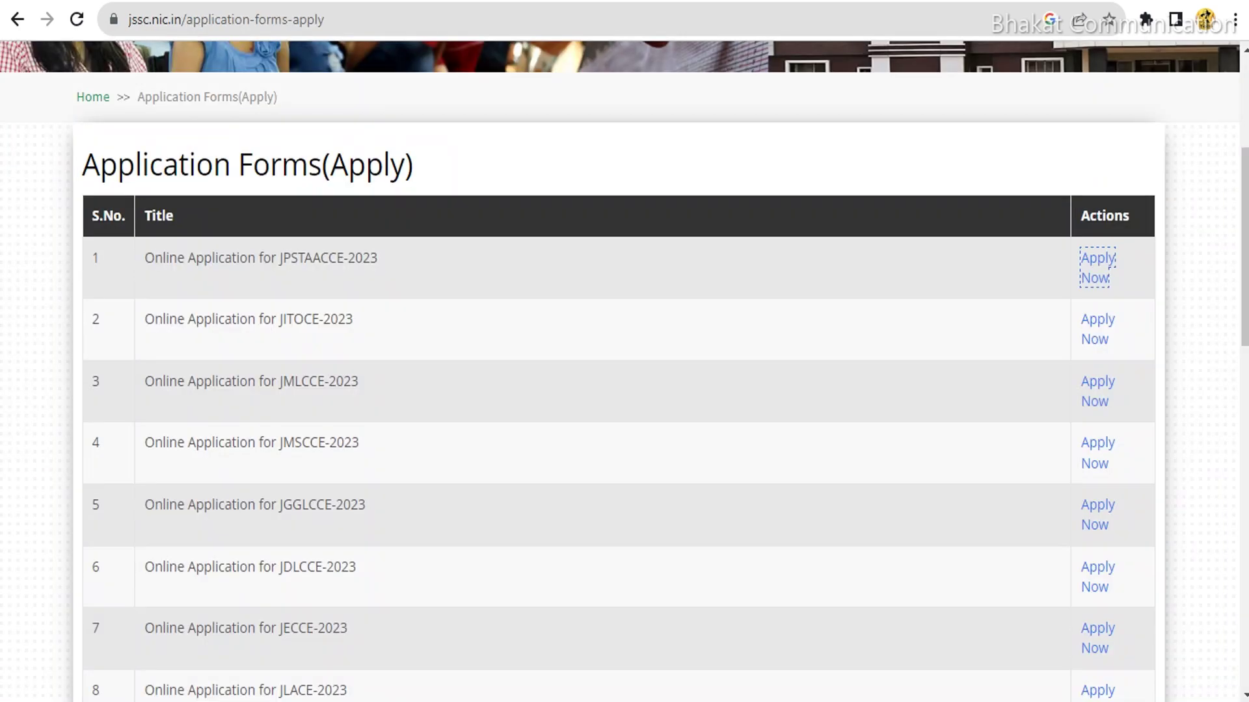
Go to the home page of the Jharkhand Staff Selection Commission website and look through its links and notices
{"action": "scroll", "coordinate": [715, 493], "scroll_direction": "up", "scroll_amount": 5}
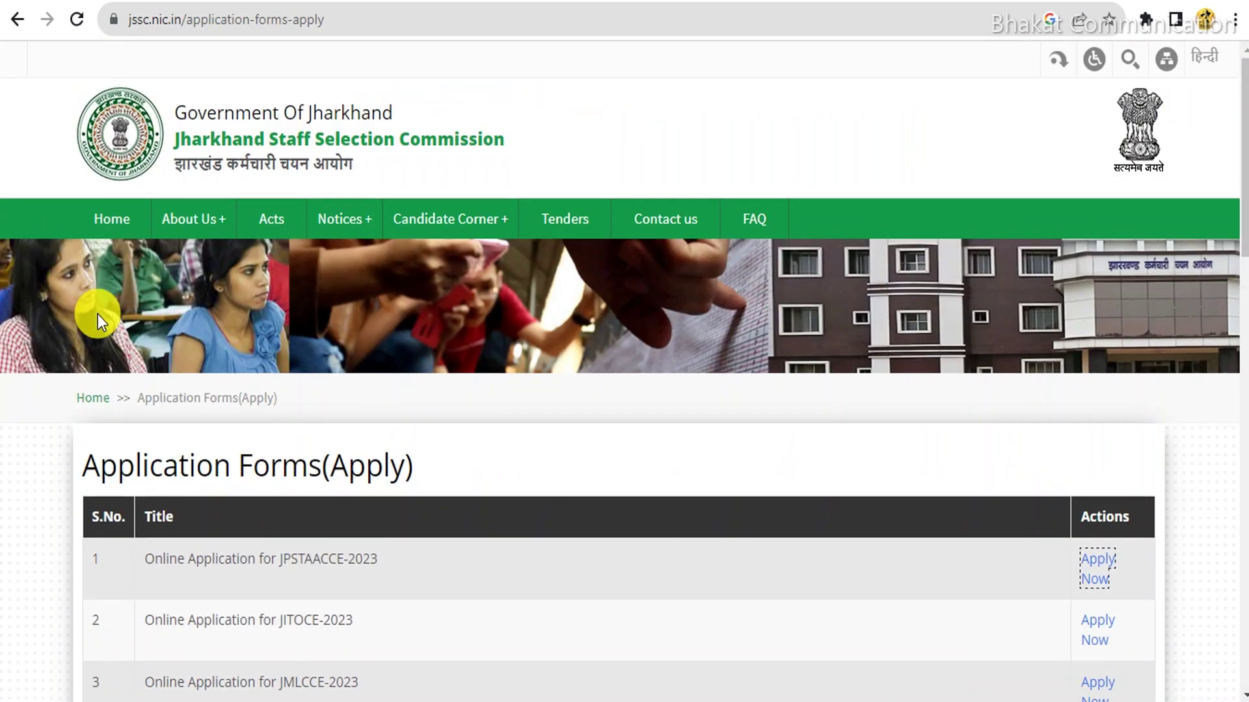
{"action": "left_click", "coordinate": [109, 217]}
{"action": "scroll", "coordinate": [588, 388], "scroll_direction": "down", "scroll_amount": 7}
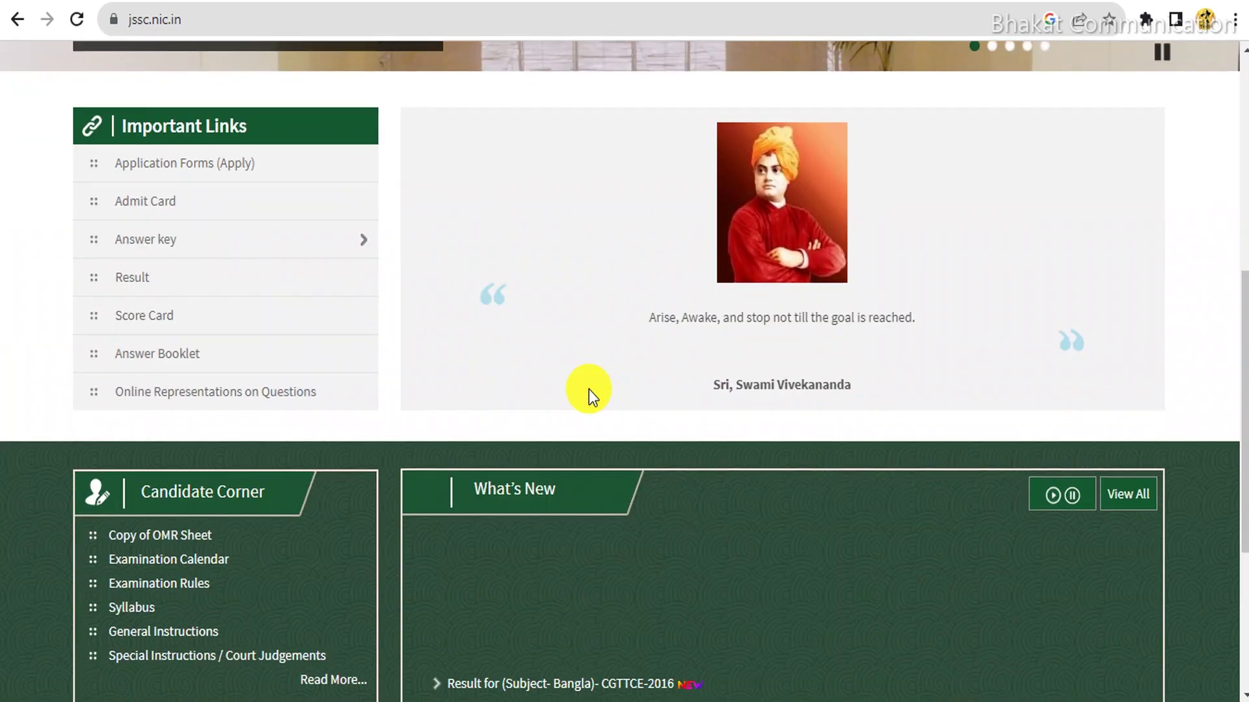
{"action": "scroll", "coordinate": [594, 398], "scroll_direction": "up", "scroll_amount": 5}
{"action": "scroll", "coordinate": [598, 396], "scroll_direction": "down", "scroll_amount": 7}
{"action": "scroll", "coordinate": [598, 395], "scroll_direction": "down", "scroll_amount": 1}
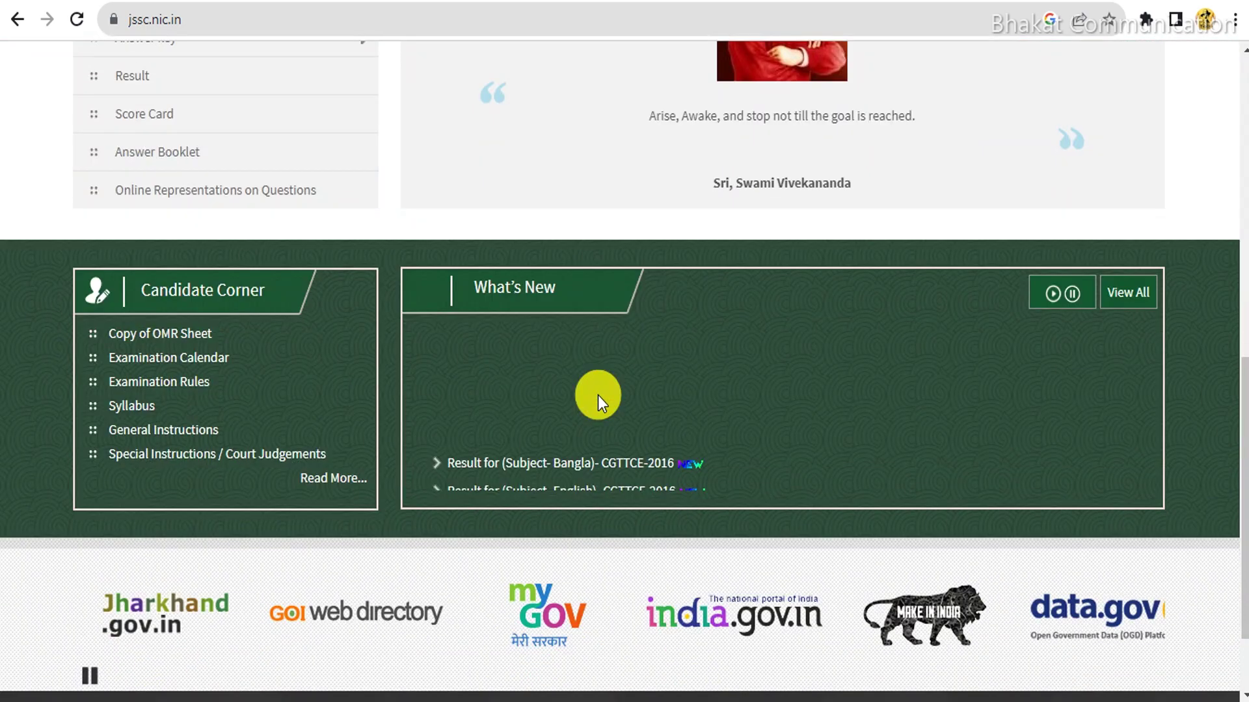